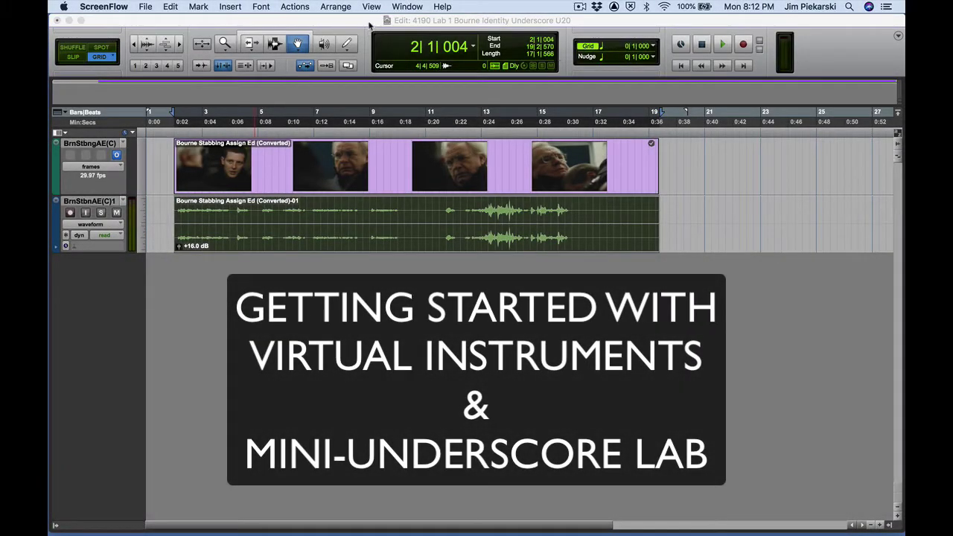
Bring the Bourne Identity underscore session window in Pro Tools to the front.
left_click(369, 26)
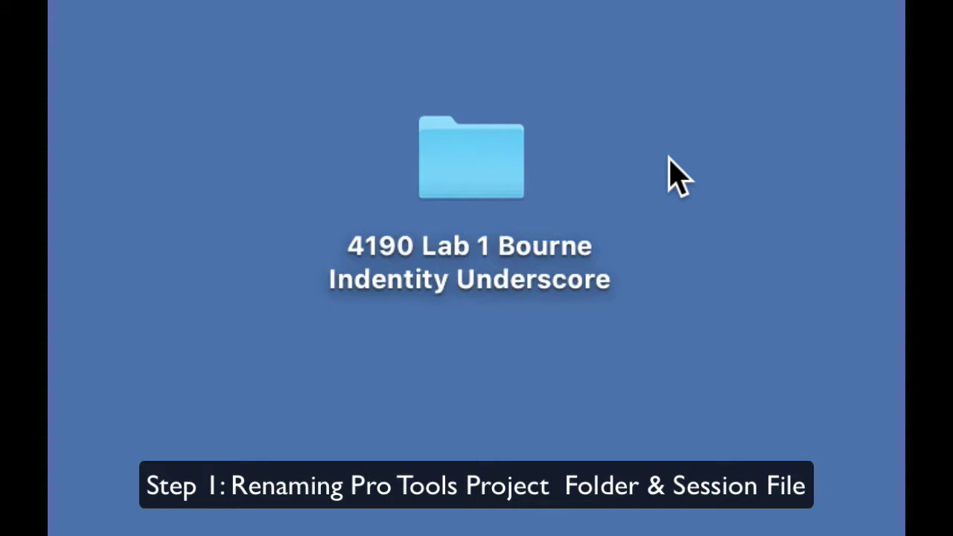
Rename the folder '4190 Lab 1 Bourne Indentity Underscore' to 'Lastname Lab 1'.
left_click(476, 176)
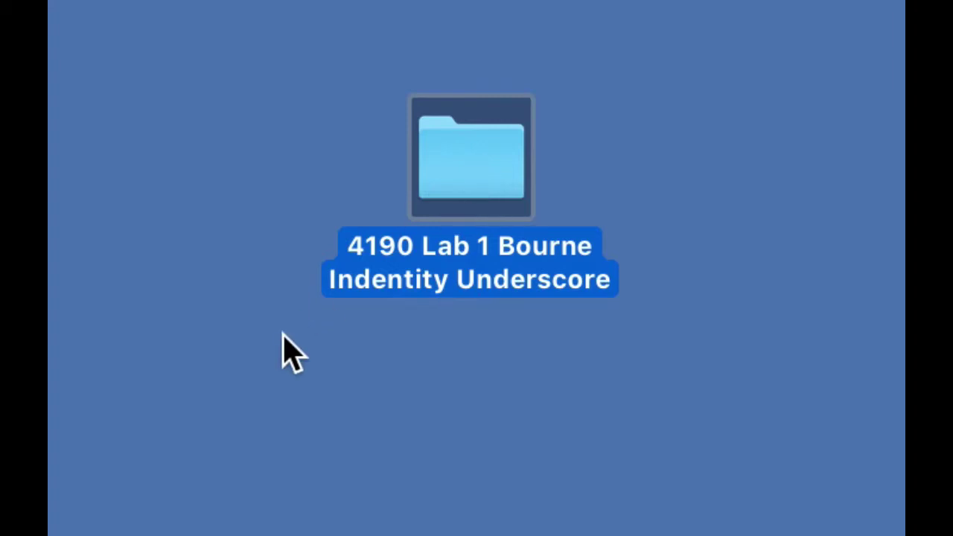
key("Return")
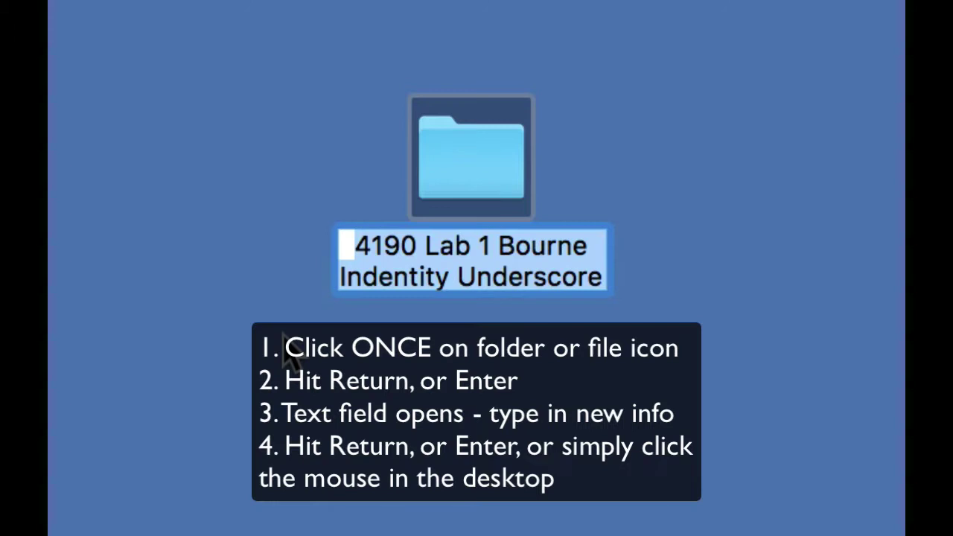
type("Last")
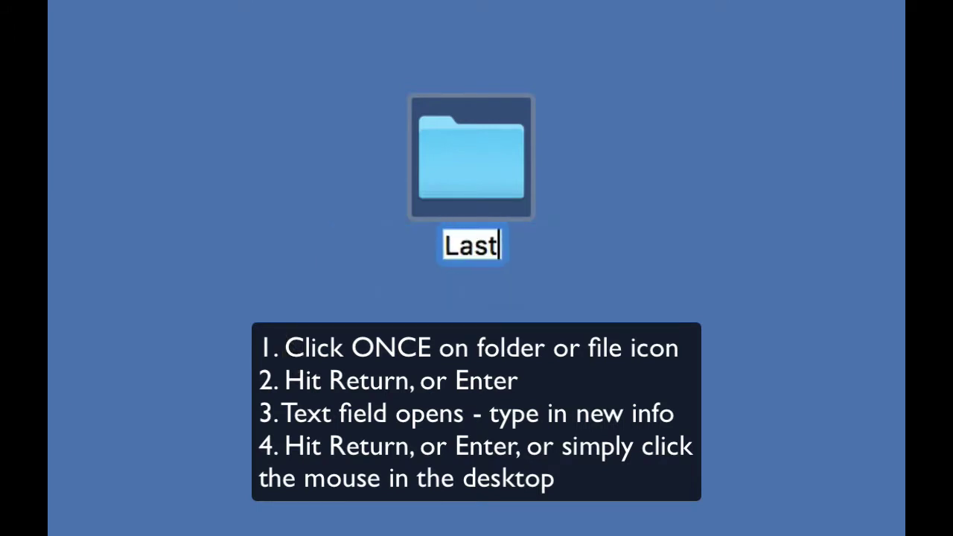
type("name Lab 1")
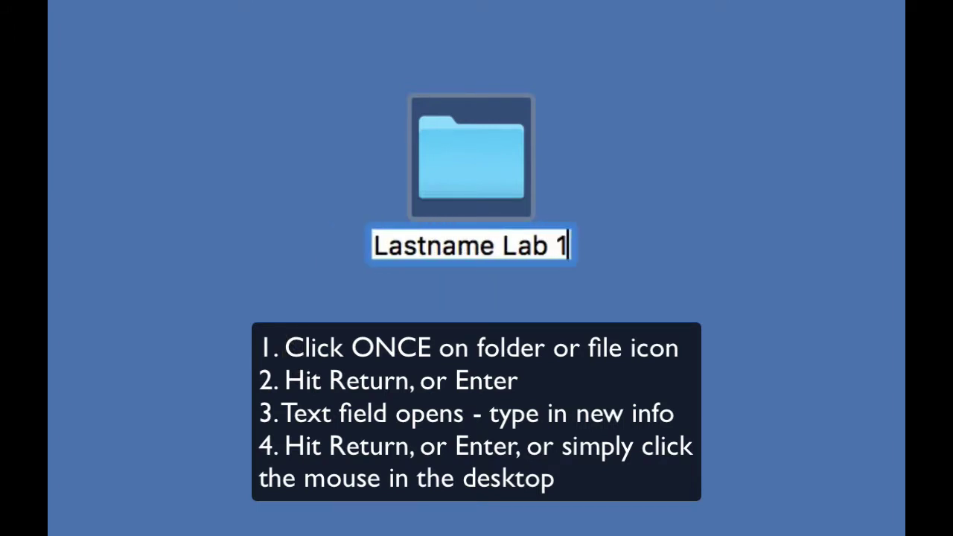
key("Return")
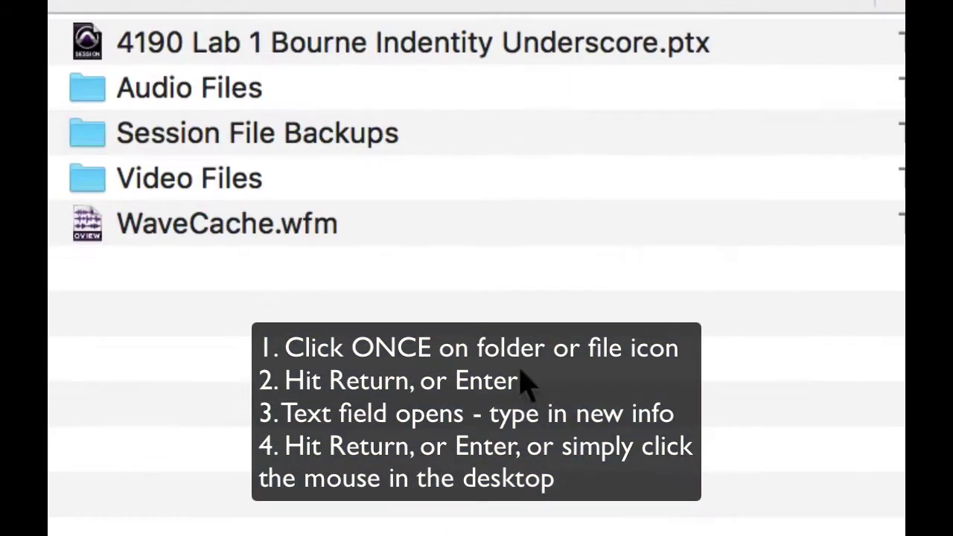
Rename the .ptx session file to 'Lastname Lab 1.ptx'.
left_click(198, 49)
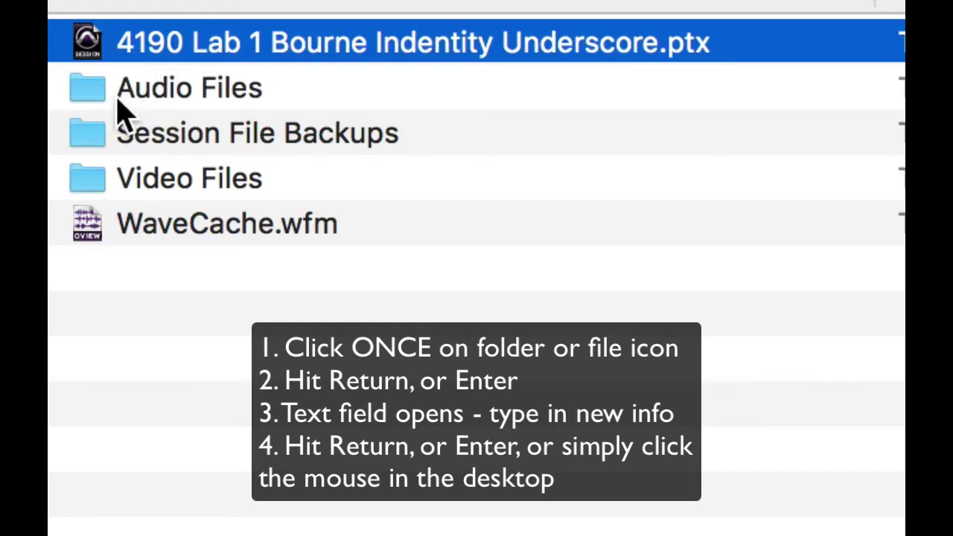
key("Return")
type("Lastname")
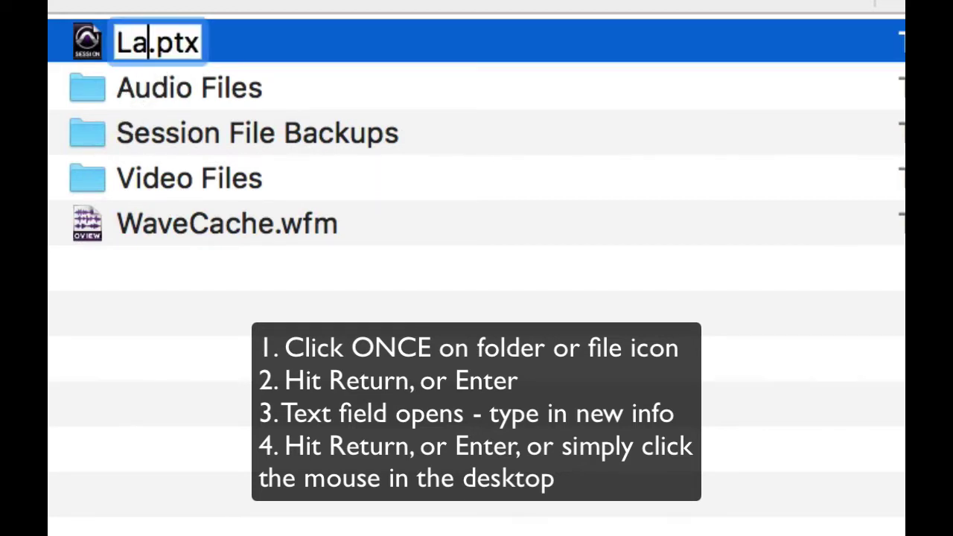
type(" Lab 1")
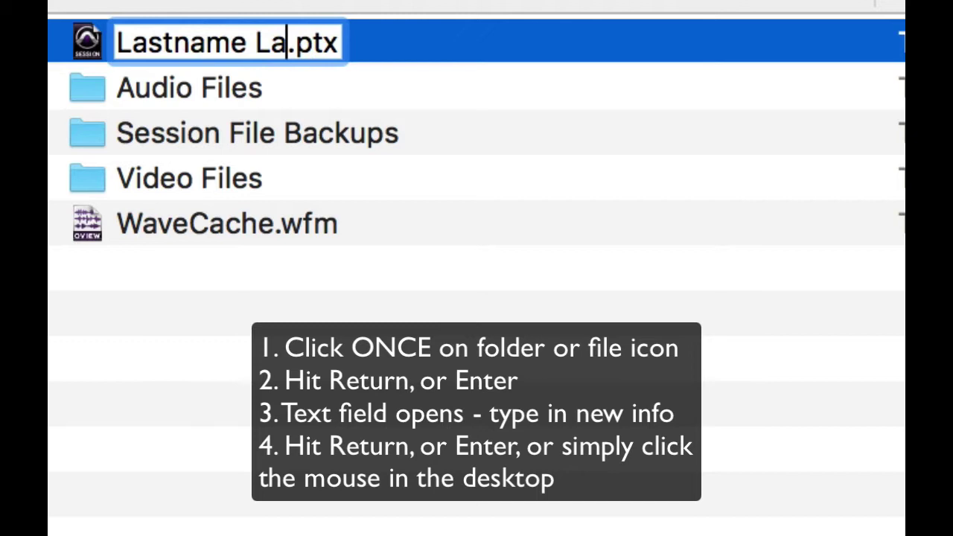
key("Return")
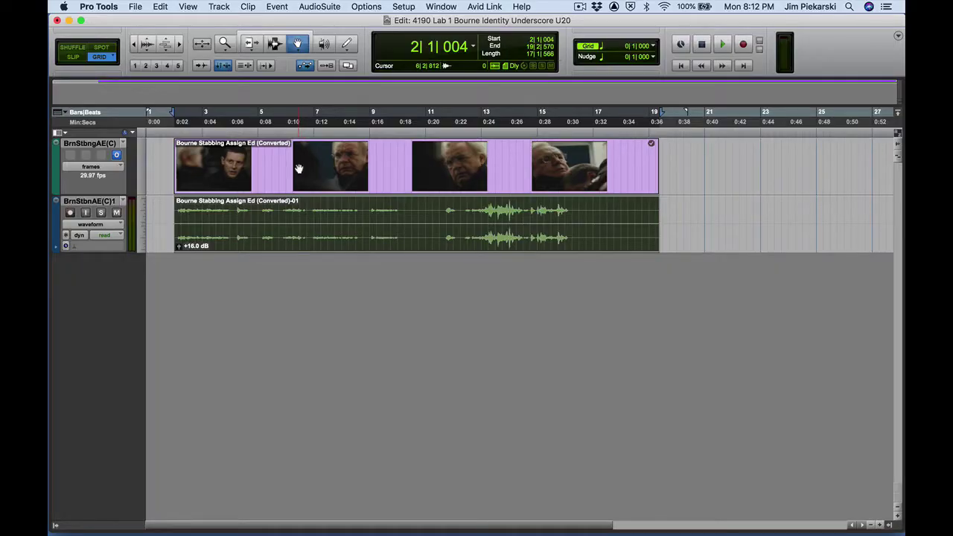
Open the floating video window from the Window menu and move it below the tracks.
key("semicolon")
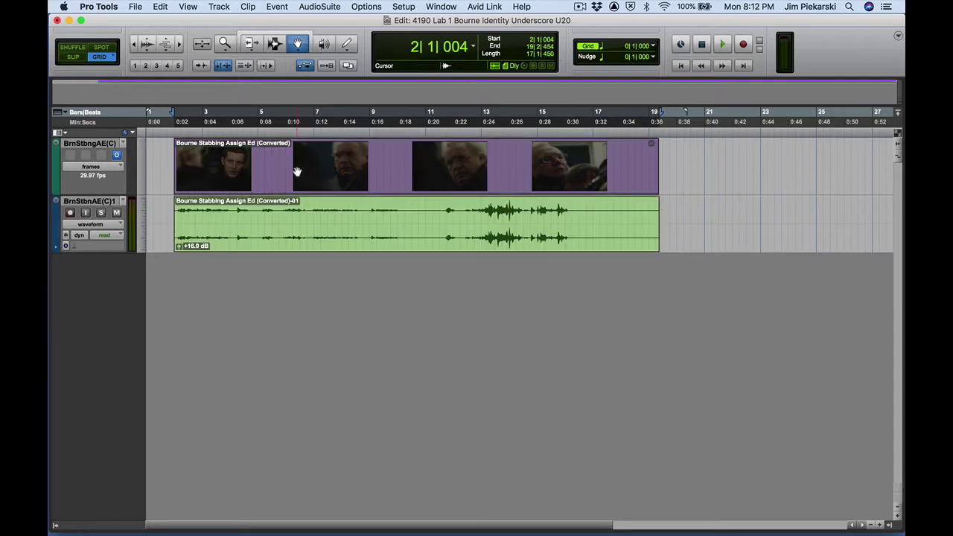
left_click(283, 214)
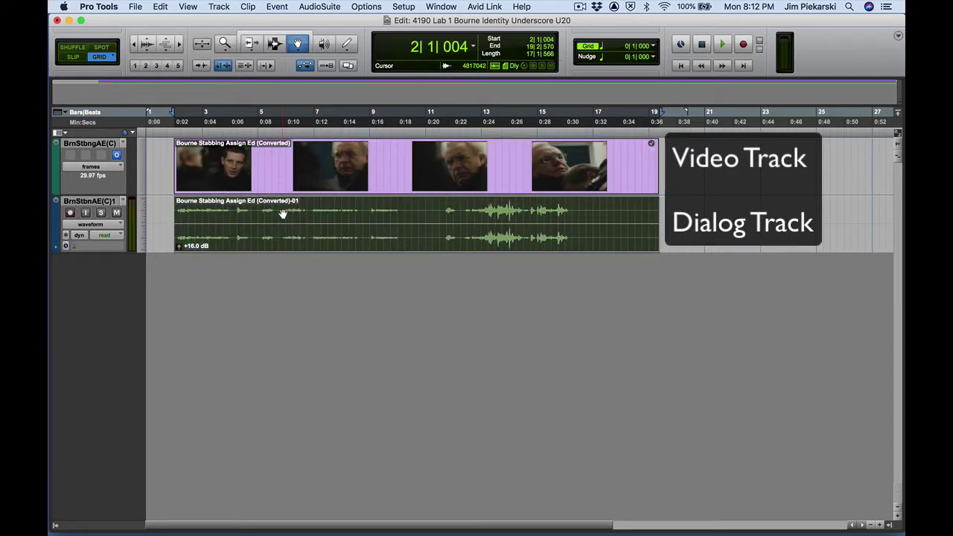
key("space")
left_click(442, 7)
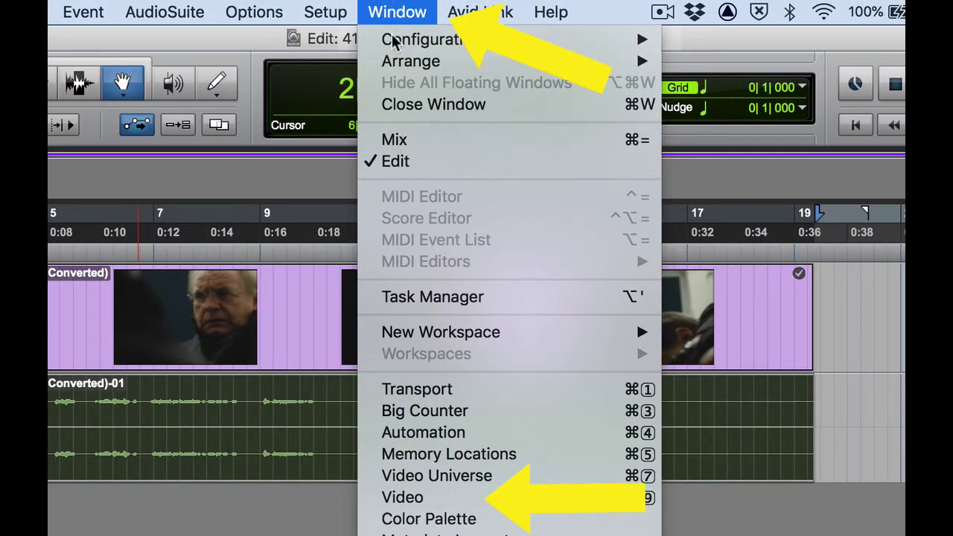
left_click(428, 499)
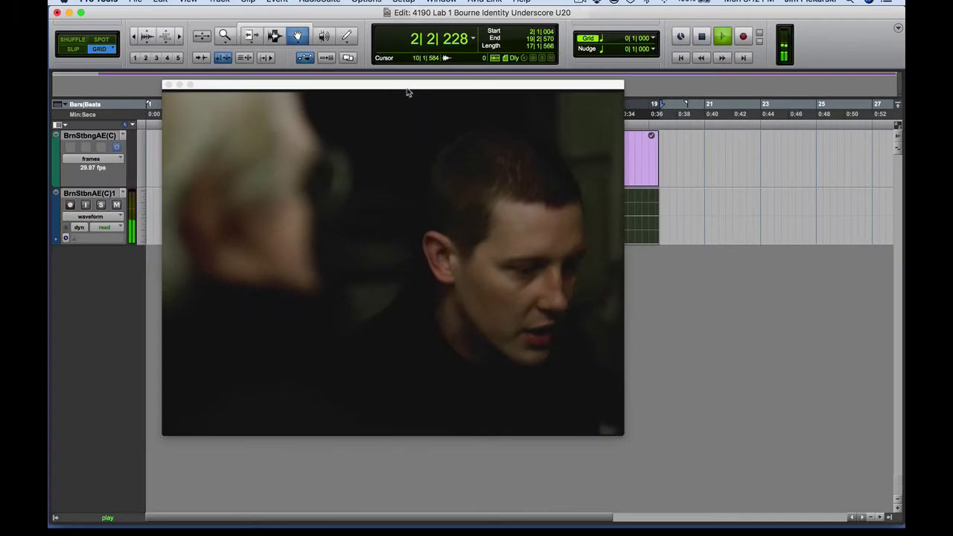
left_click_drag(407, 92, 547, 115)
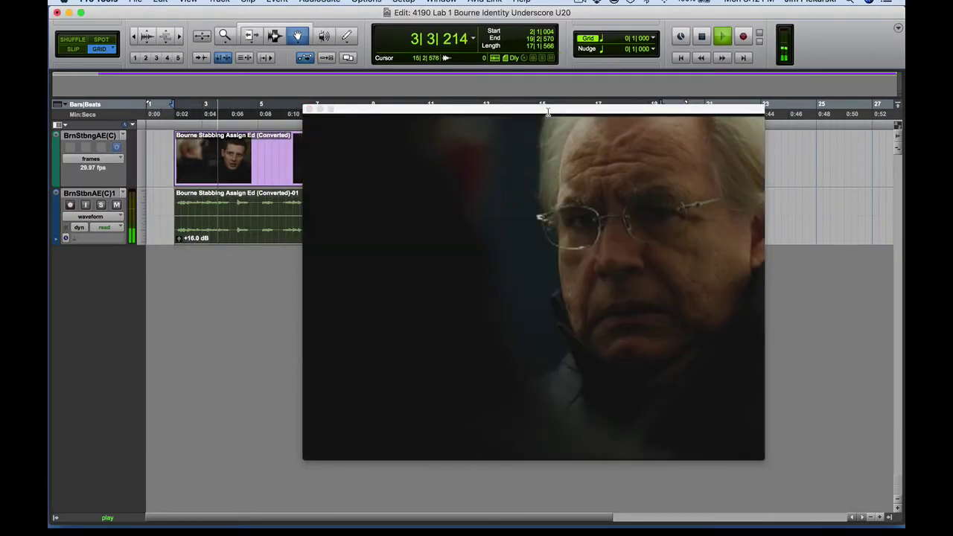
left_click_drag(547, 111, 536, 248)
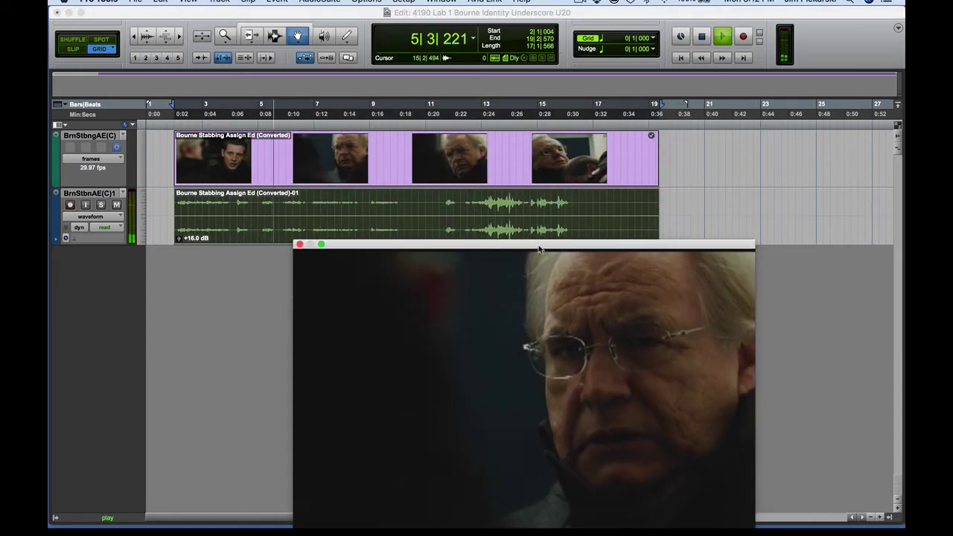
key("space")
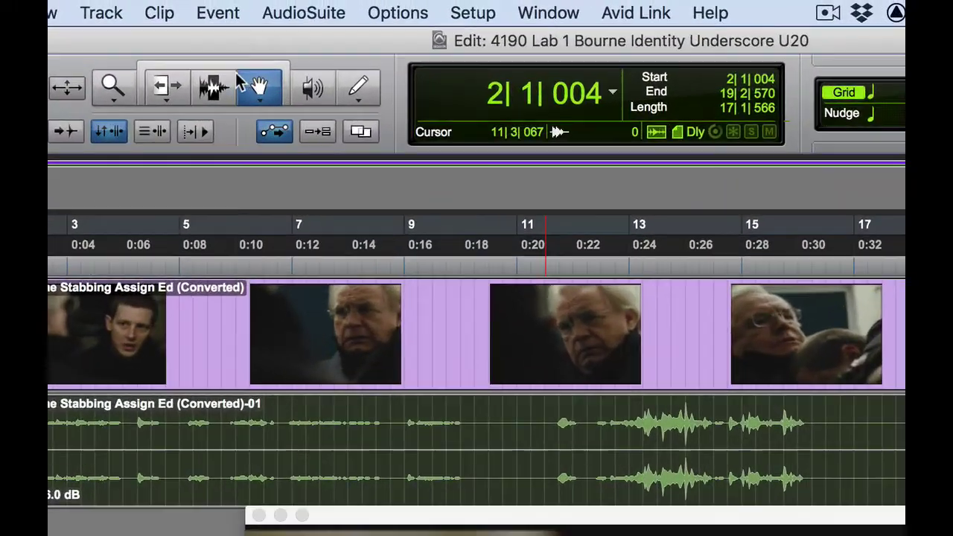
Place the insertion point at 11|4|000, play from there, and reposition the video window.
left_click(274, 36)
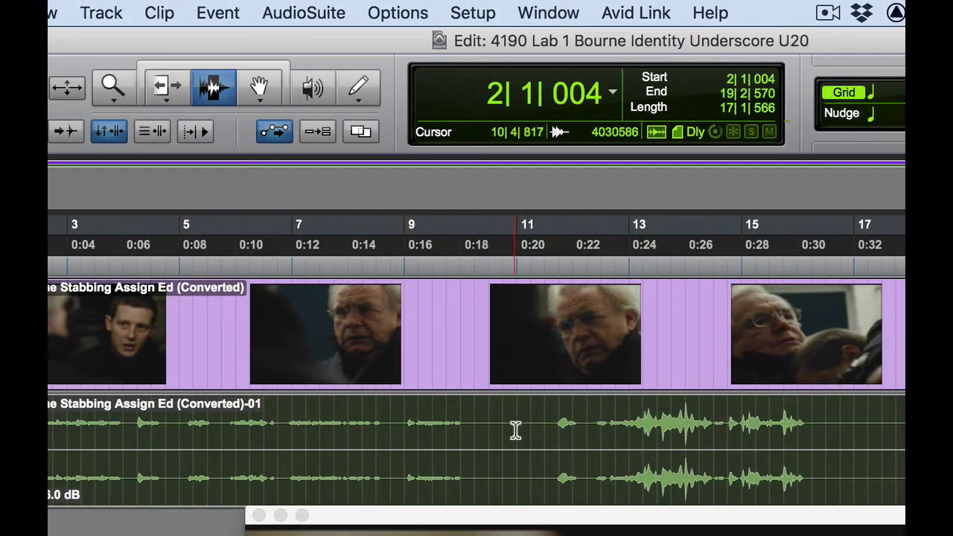
left_click(554, 437)
key("space")
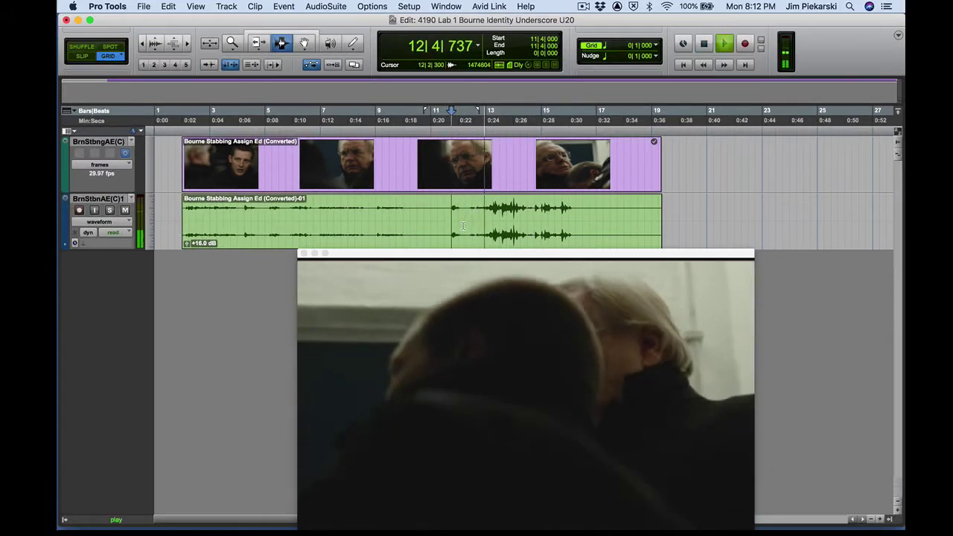
left_click_drag(450, 254, 420, 225)
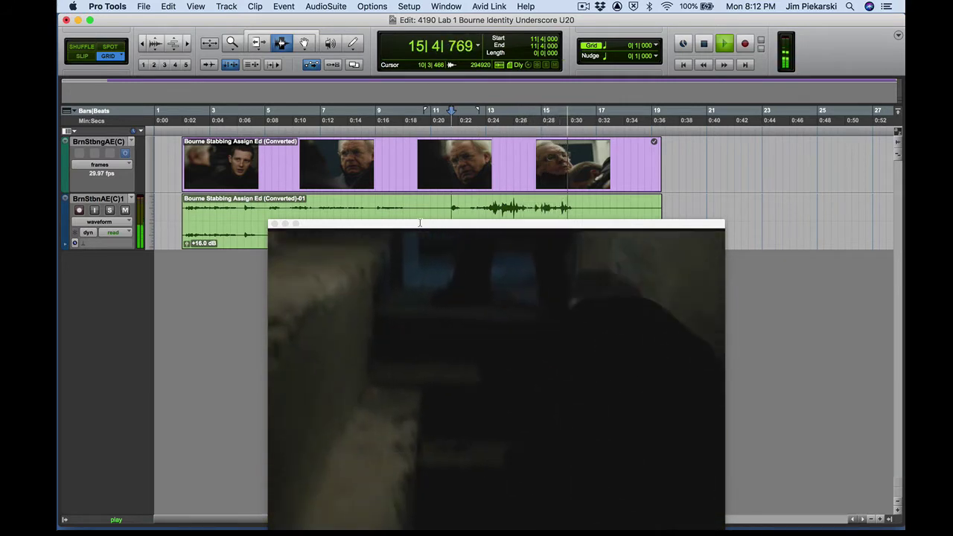
key("space")
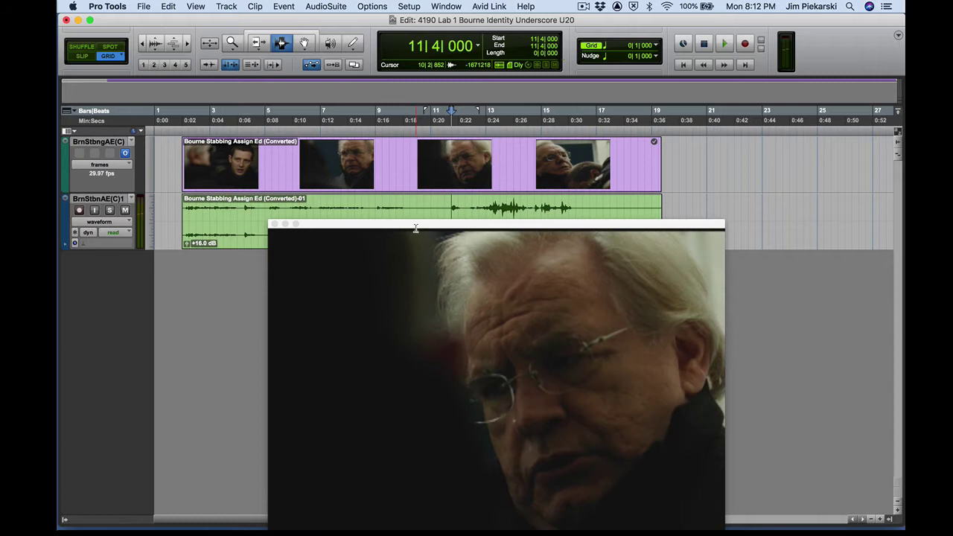
left_click_drag(415, 230, 371, 115)
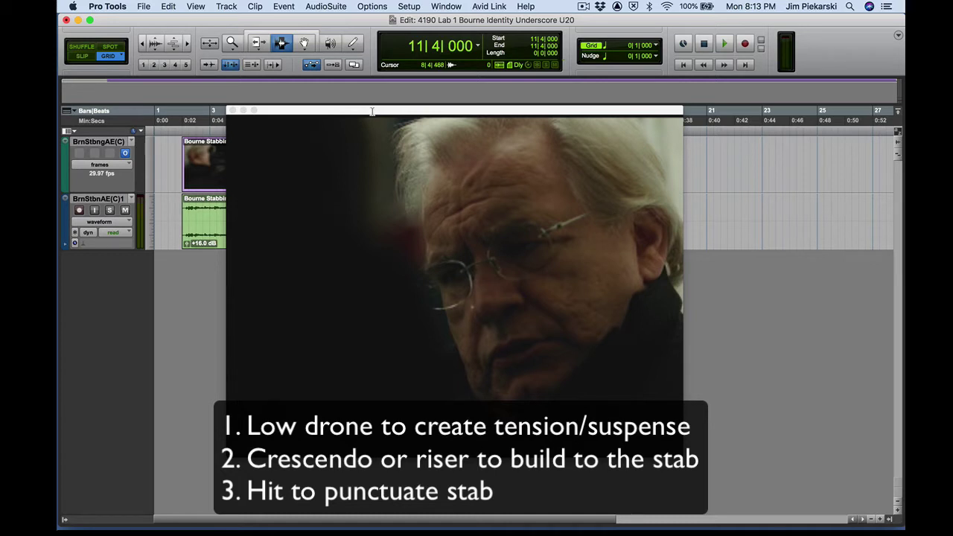
Nudge the video window right and down to uncover the ruler markers near bar 11.
left_click_drag(372, 111, 379, 126)
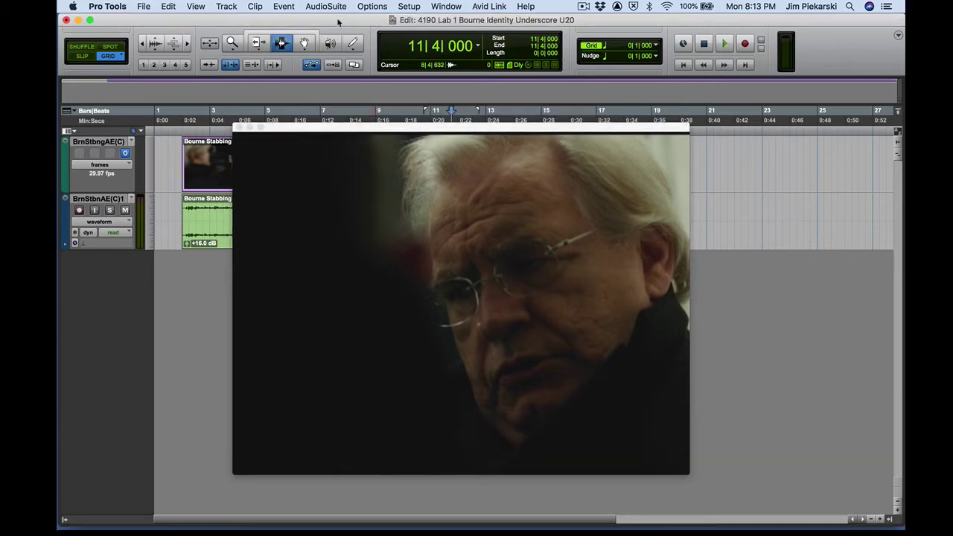
Create 3 new stereo instrument tracks, Inst 1 through Inst 3.
left_click(226, 5)
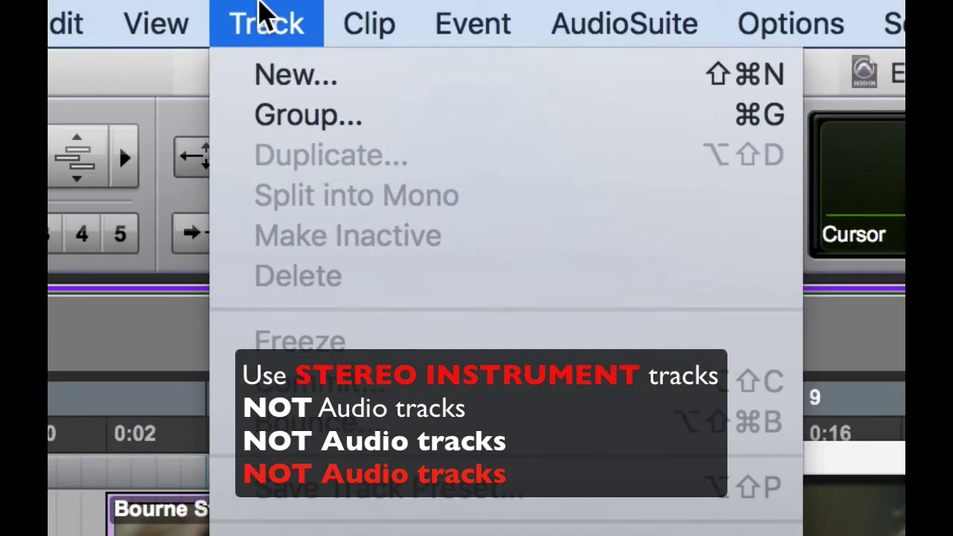
left_click(277, 80)
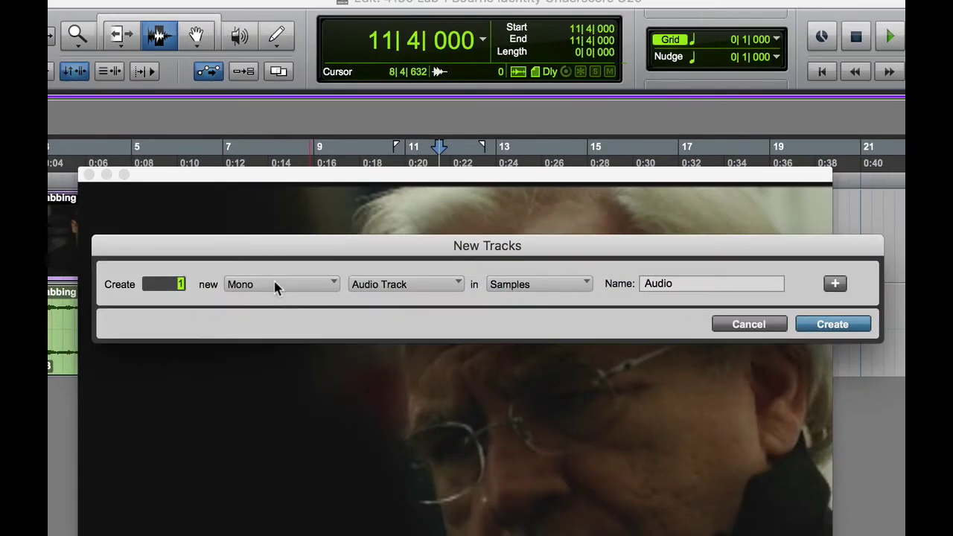
left_click(294, 315)
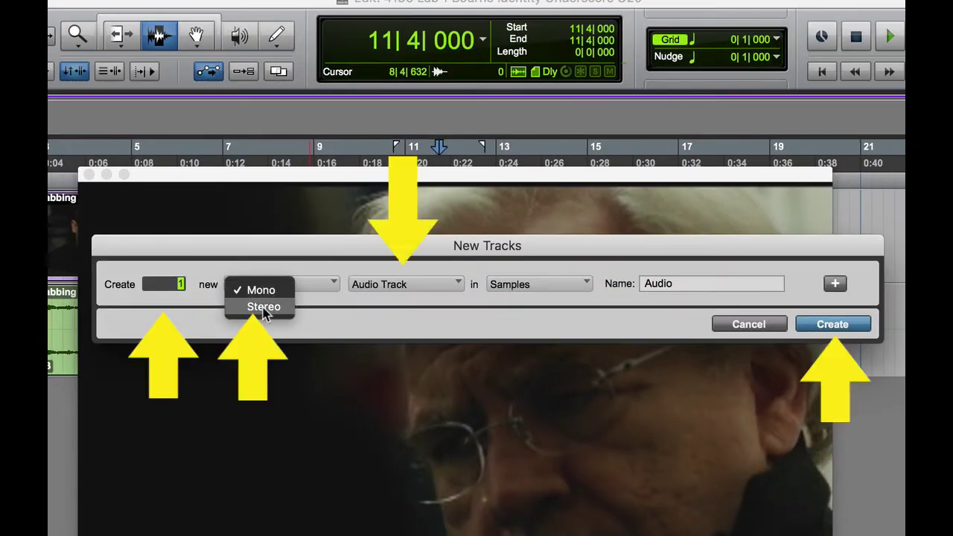
left_click(262, 311)
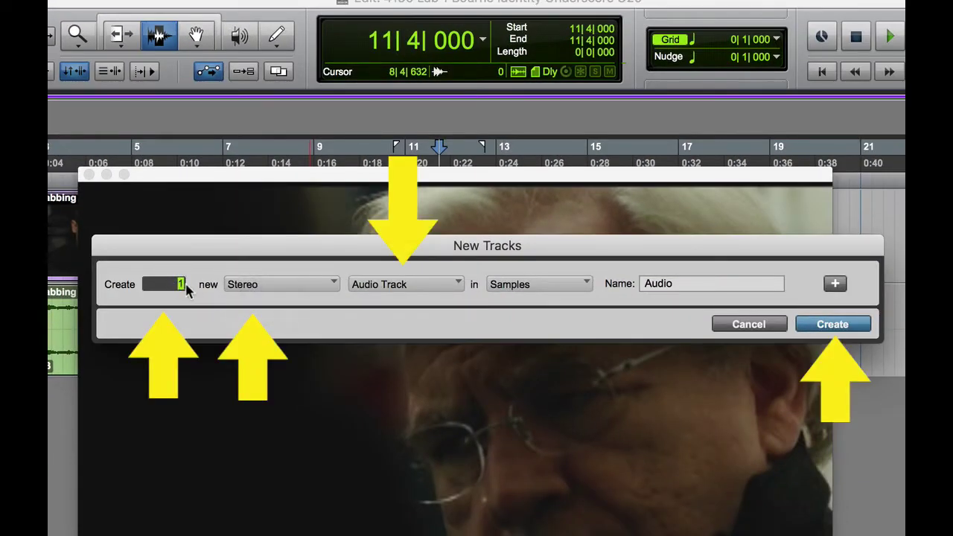
type("3")
left_click(404, 282)
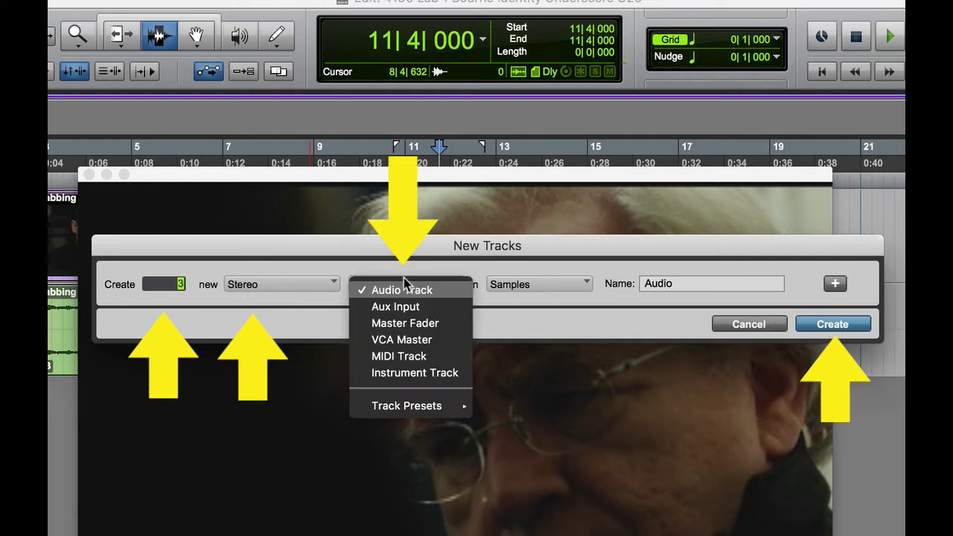
left_click(430, 375)
left_click(302, 290)
left_click(302, 294)
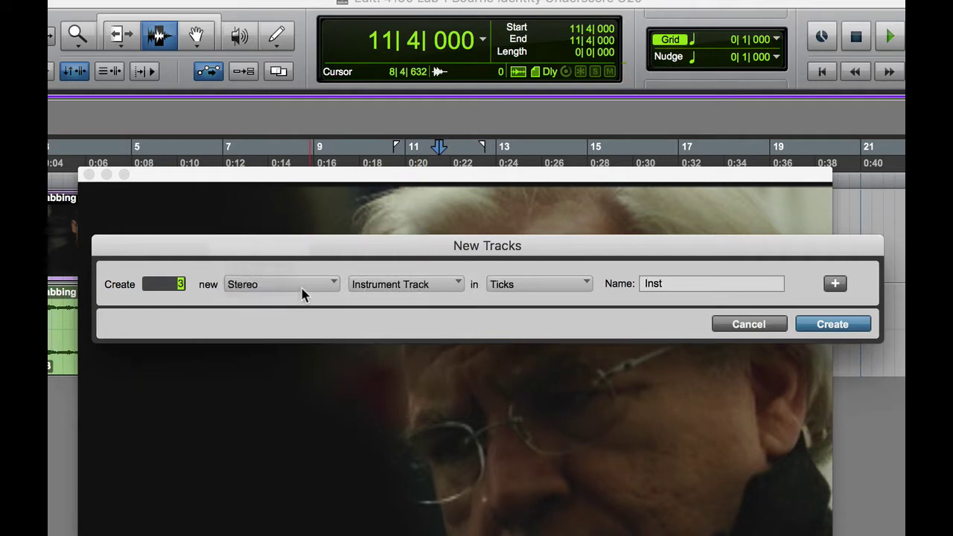
left_click(833, 326)
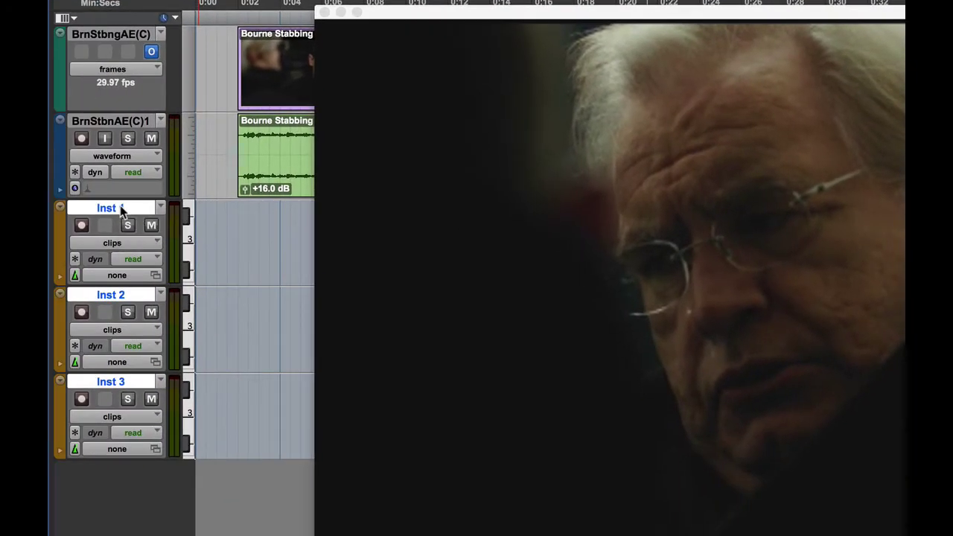
Rename the Inst 1 track to 'Low Drone'.
double_click(121, 208)
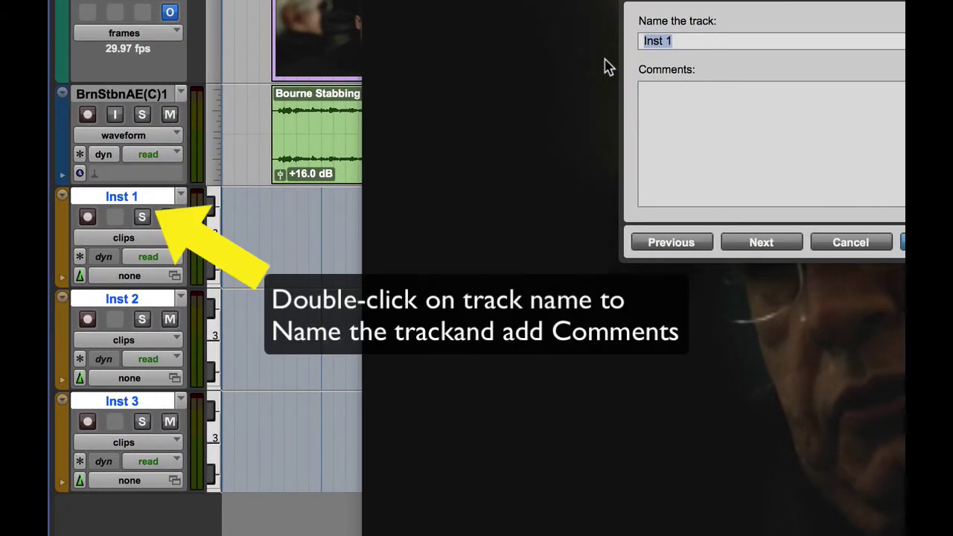
type("Low Drone")
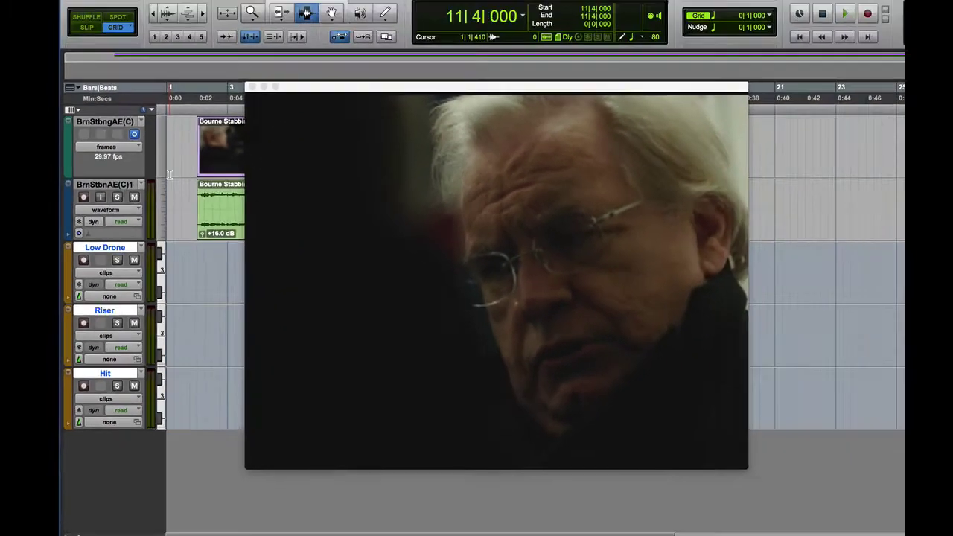
Show the Mix window, move the movie window aside, and widen the mixer to four strips.
key("super+equal")
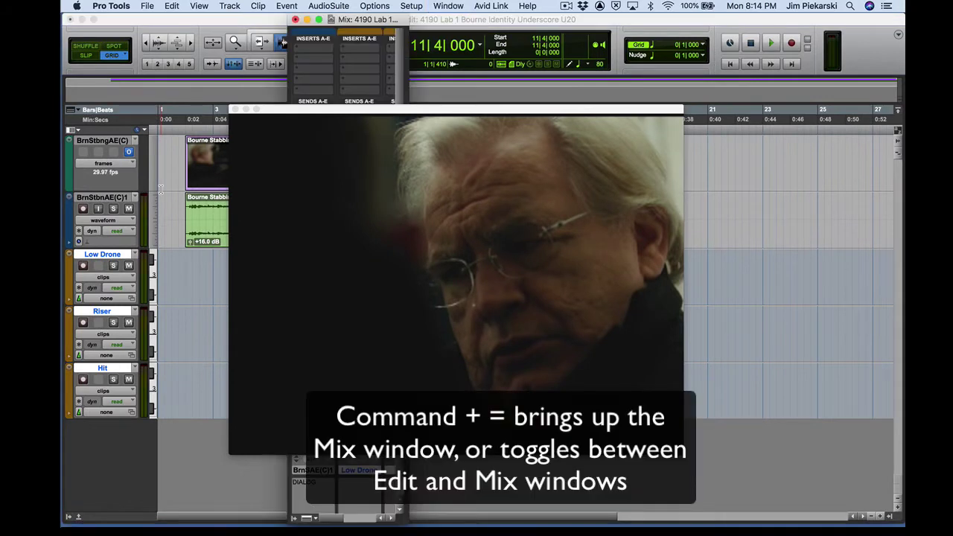
left_click_drag(274, 110, 463, 100)
left_click_drag(372, 22, 339, 22)
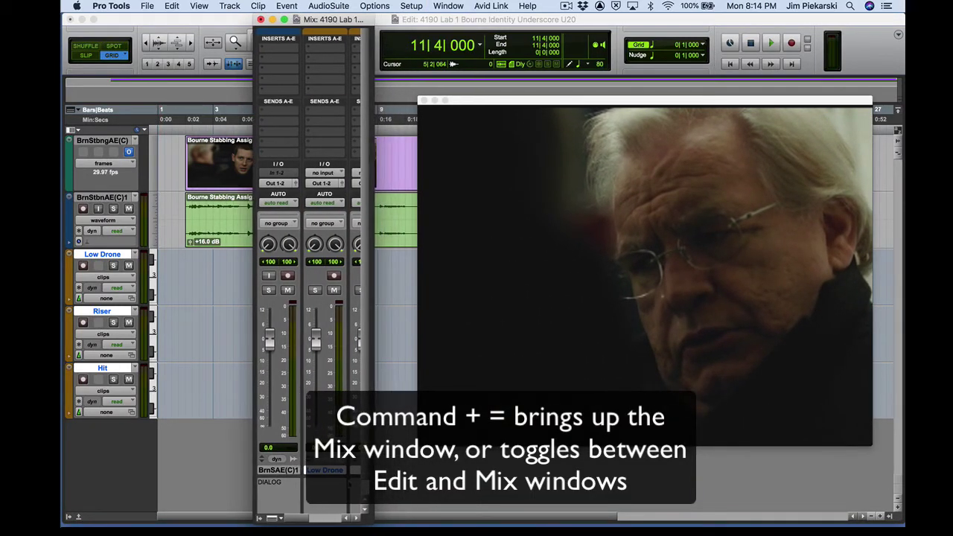
left_click_drag(373, 515, 497, 514)
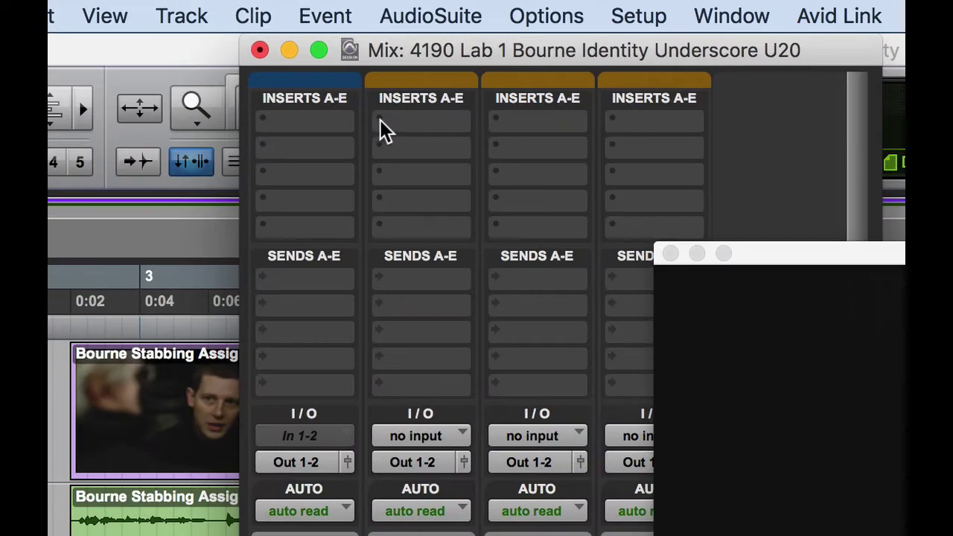
Insert the stereo Xpand!2 instrument plug-in on the Low Drone track.
left_click(316, 58)
mouse_move(316, 58)
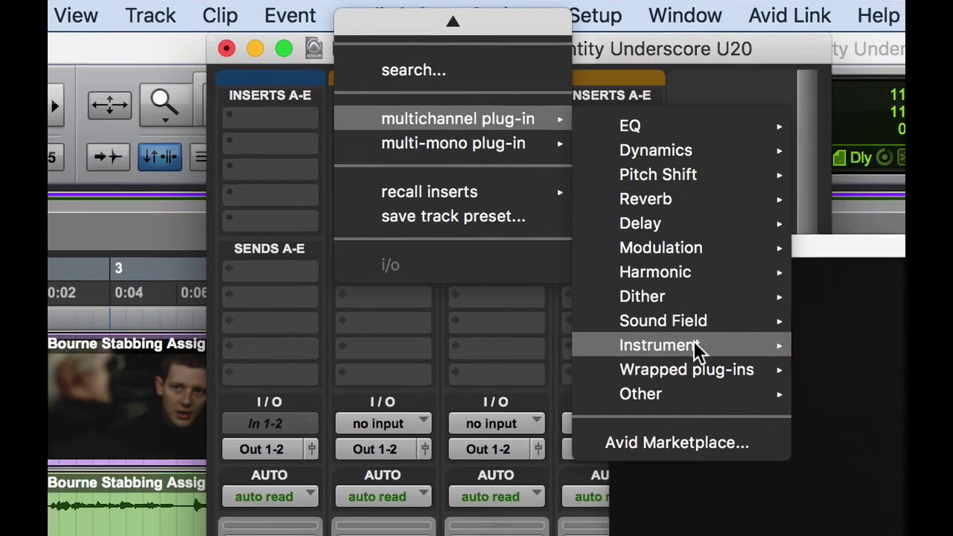
mouse_move(740, 355)
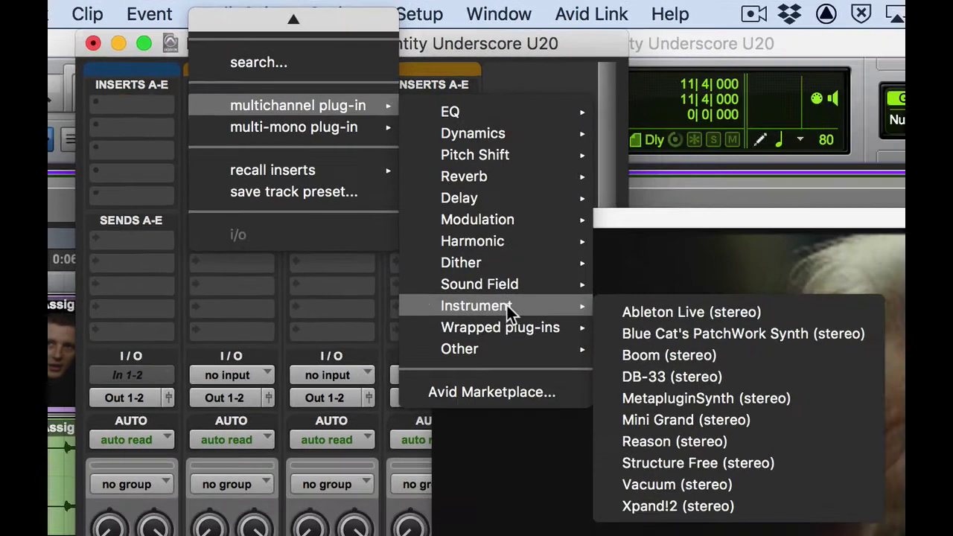
left_click(690, 514)
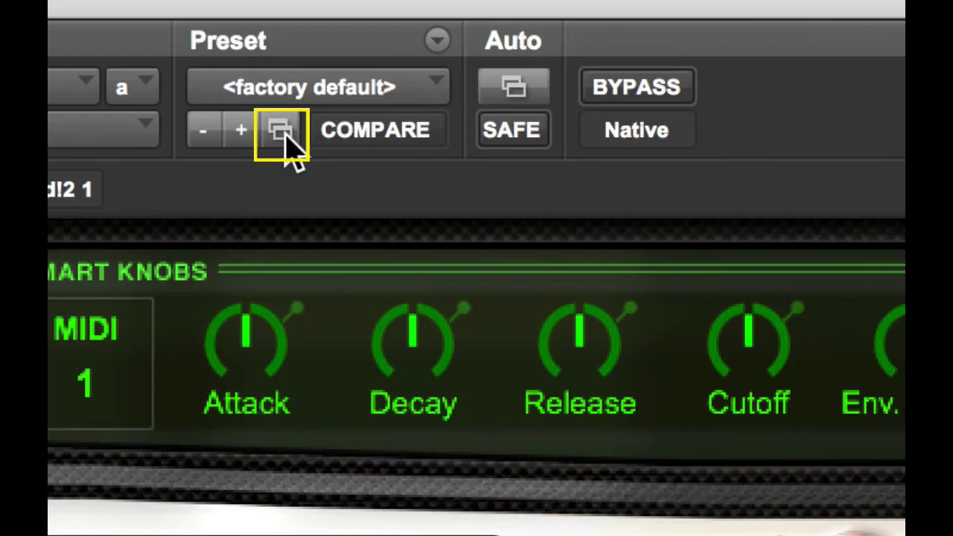
Open Xpand!2's patch browser on the 05 Ambience + FX folder.
left_click(281, 142)
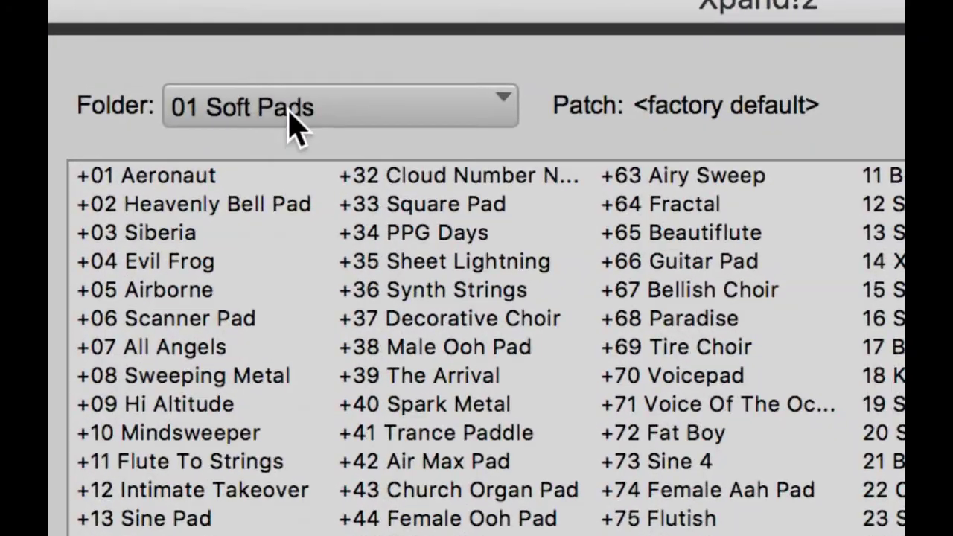
left_click(243, 82)
mouse_move(243, 81)
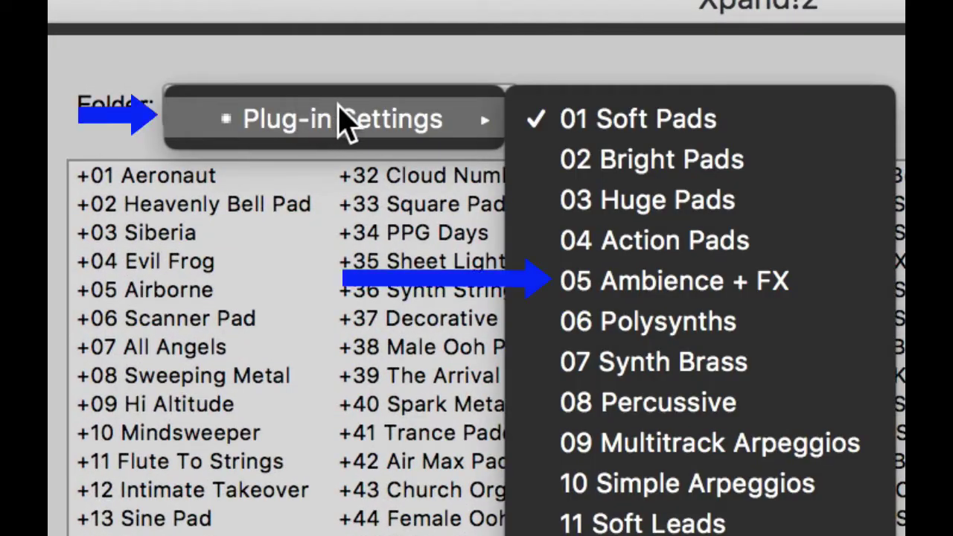
left_click(696, 289)
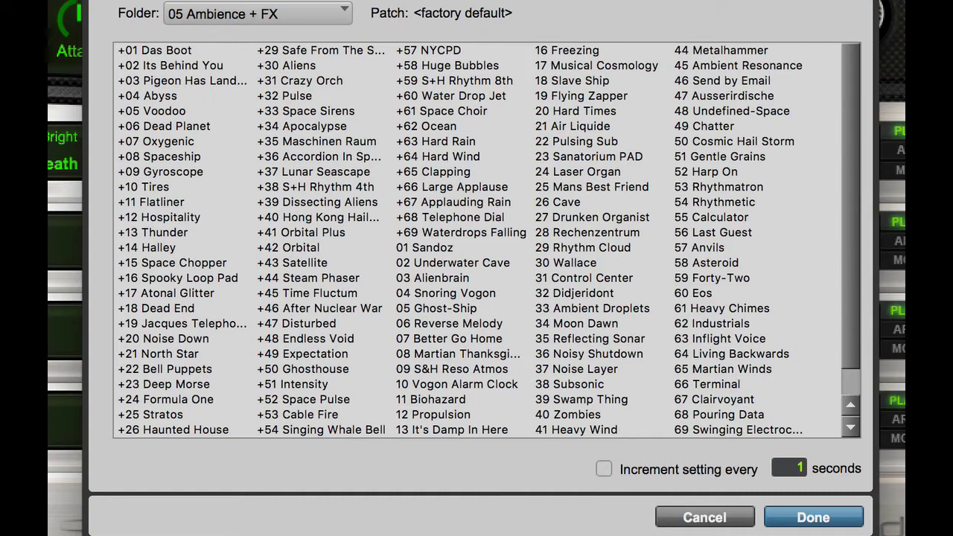
Cancel the patch browser, leaving factory default, and record-enable Low Drone.
left_click(706, 517)
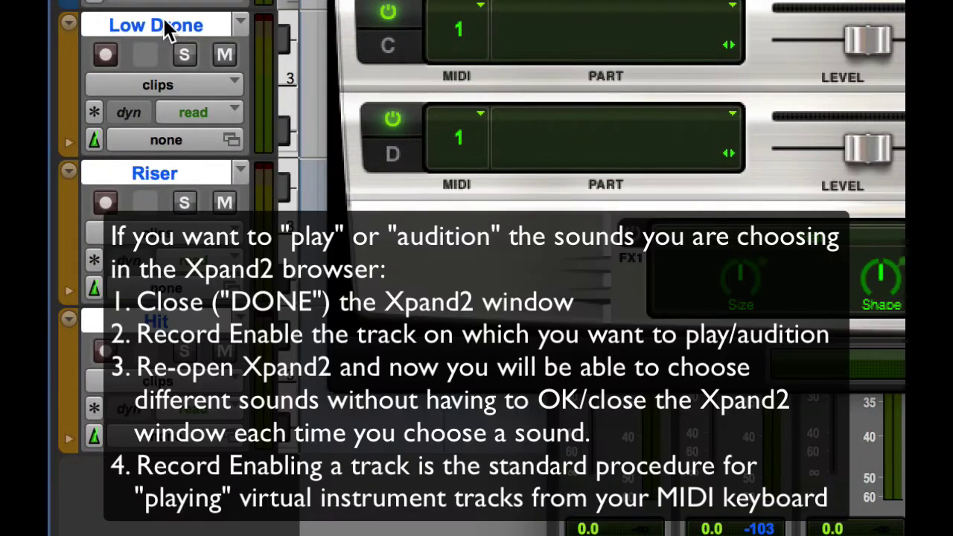
left_click(105, 64)
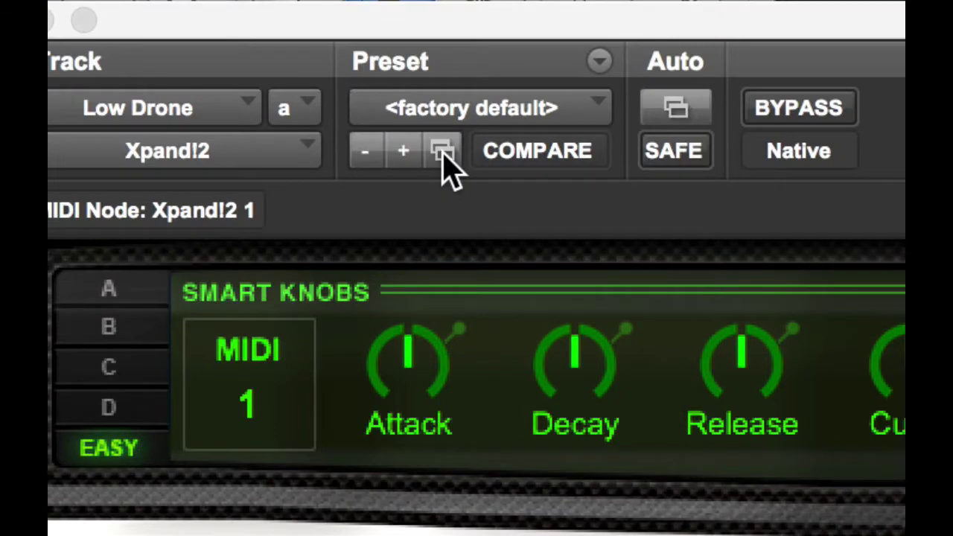
In Low Drone's Xpand!2 browser, open folder 05 Ambience + FX and load +01 Das Boot.
left_click(442, 154)
left_click(242, 149)
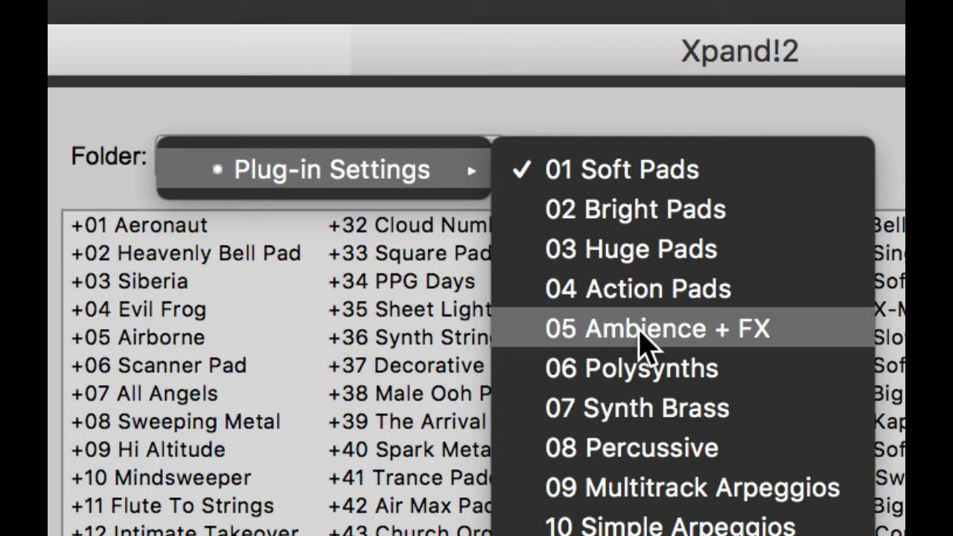
left_click(638, 333)
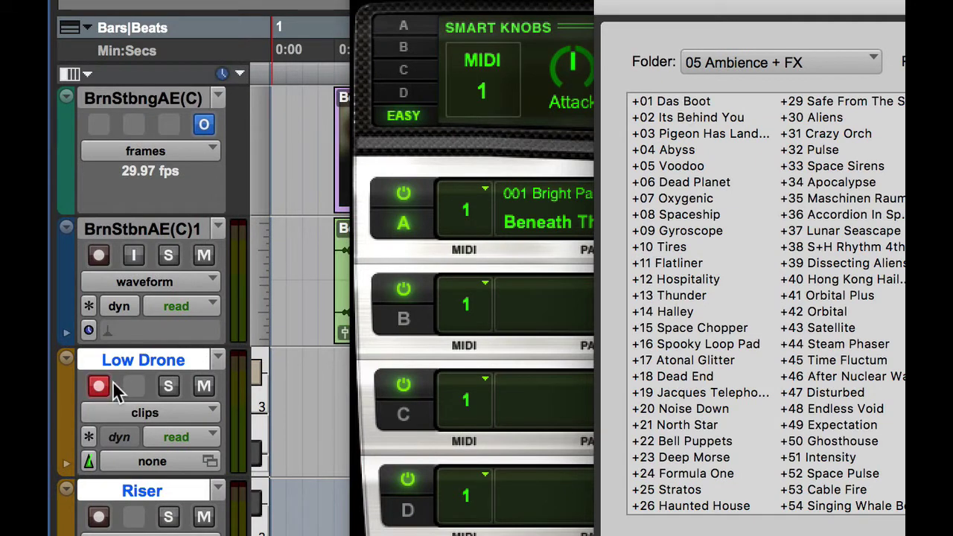
left_click(680, 102)
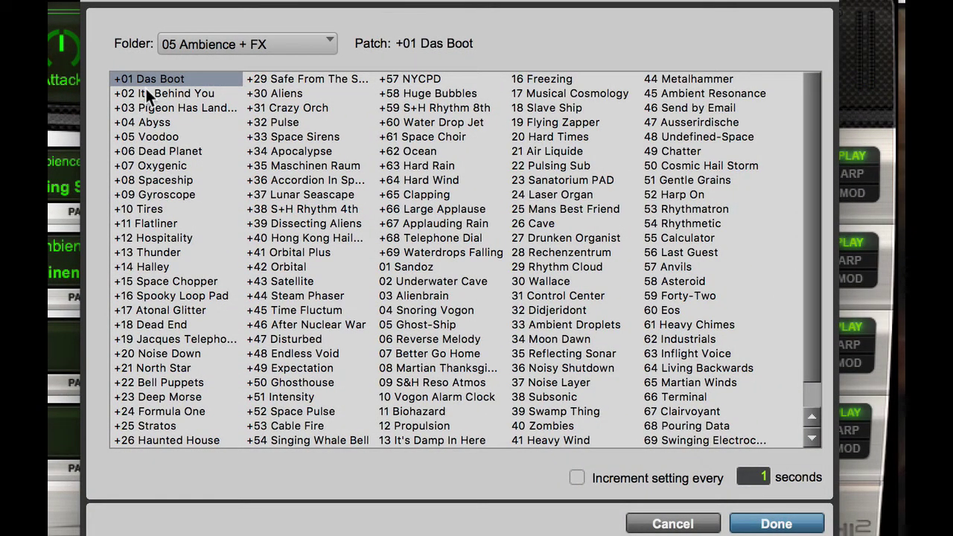
Audition patches +02 through +04 Abyss, then settle on +02 Its Behind You.
left_click(165, 93)
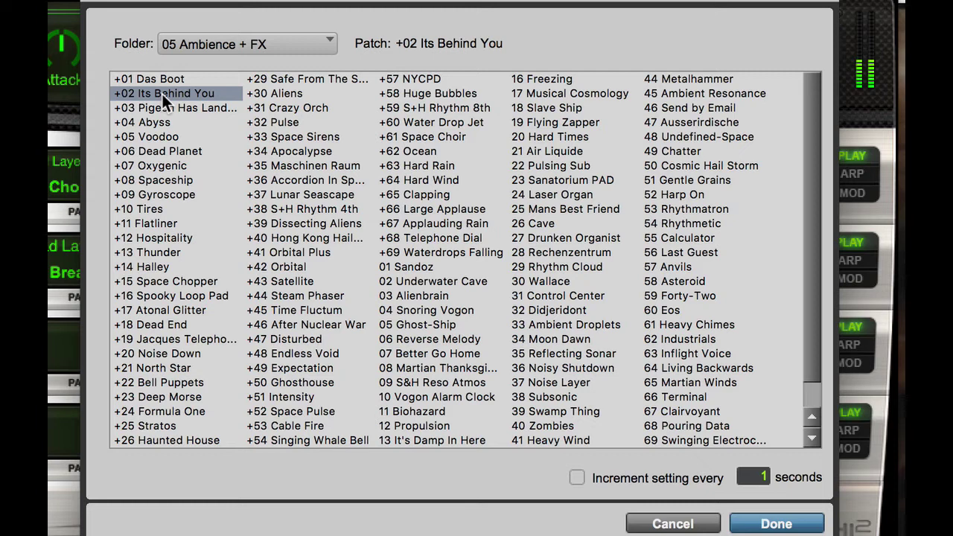
left_click(163, 107)
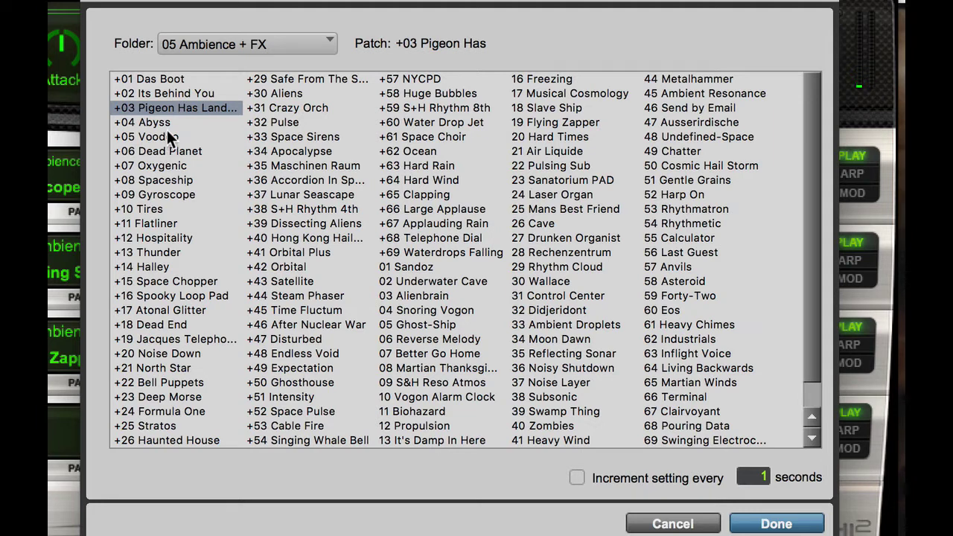
left_click(155, 124)
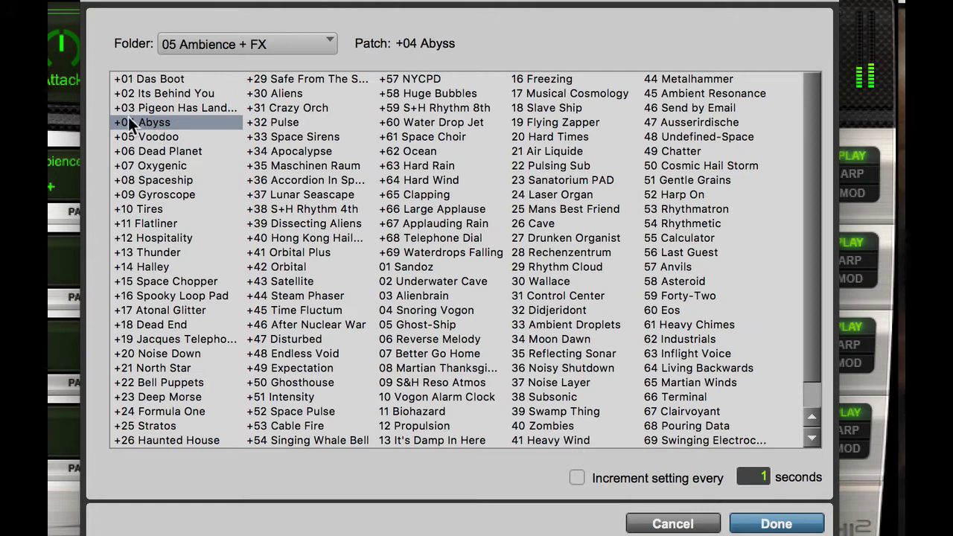
left_click(177, 93)
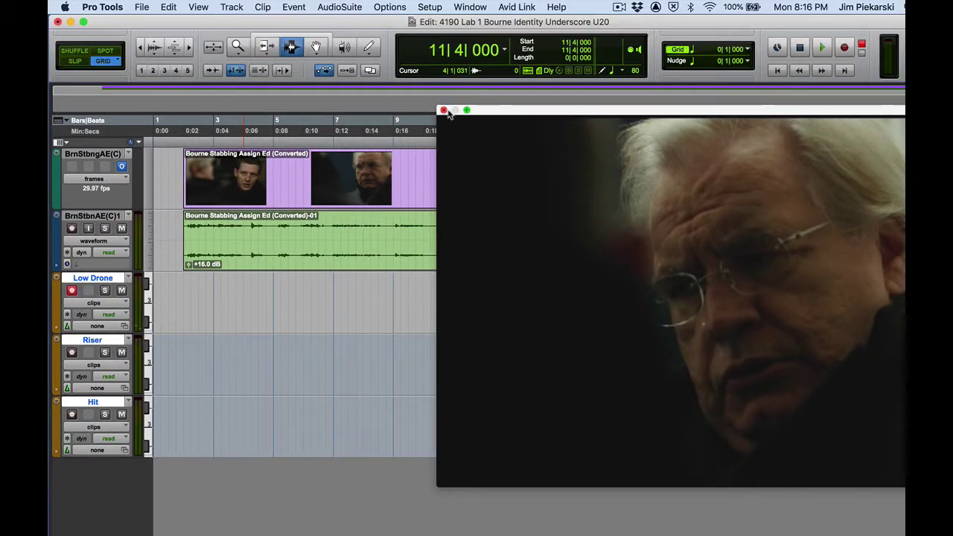
Close the movie window, return to the session start, arm the session and start the transport.
left_click(444, 111)
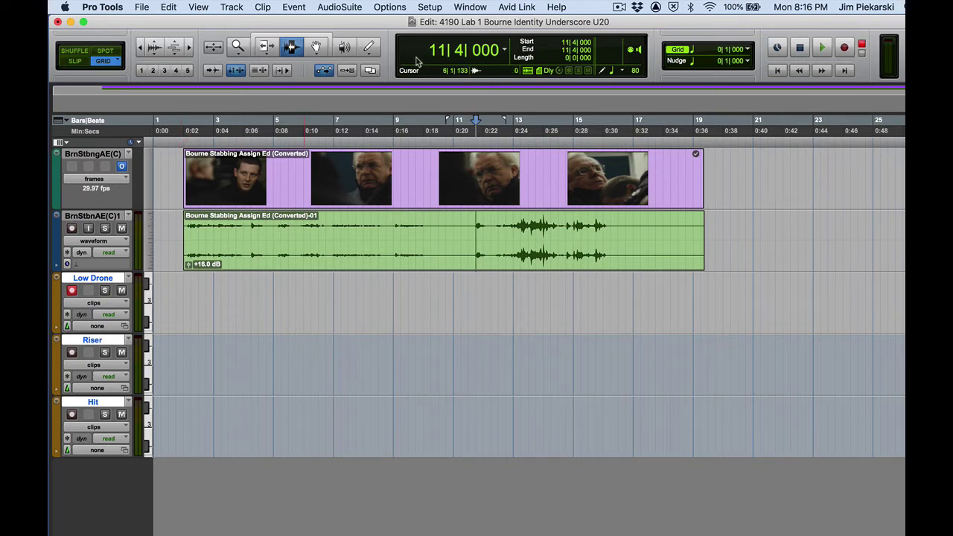
key("Return")
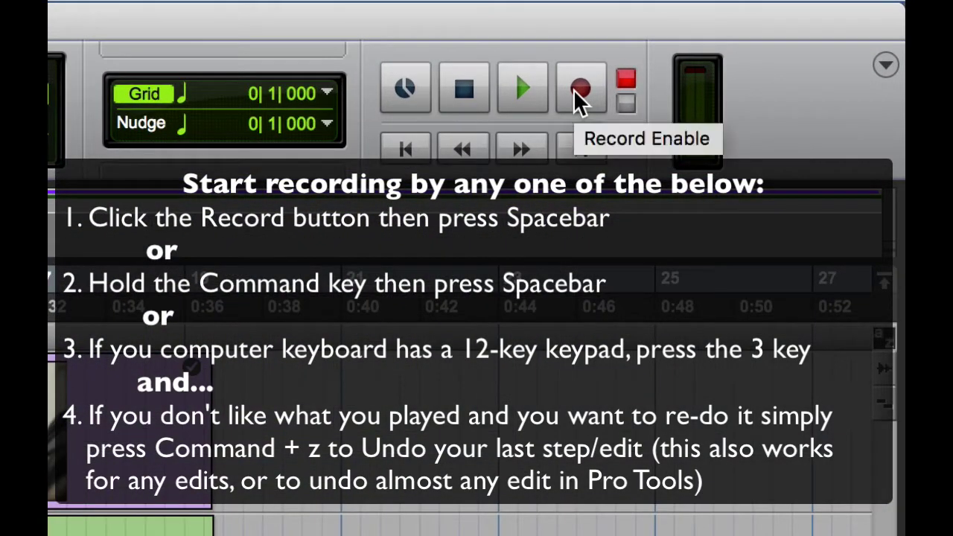
left_click(576, 91)
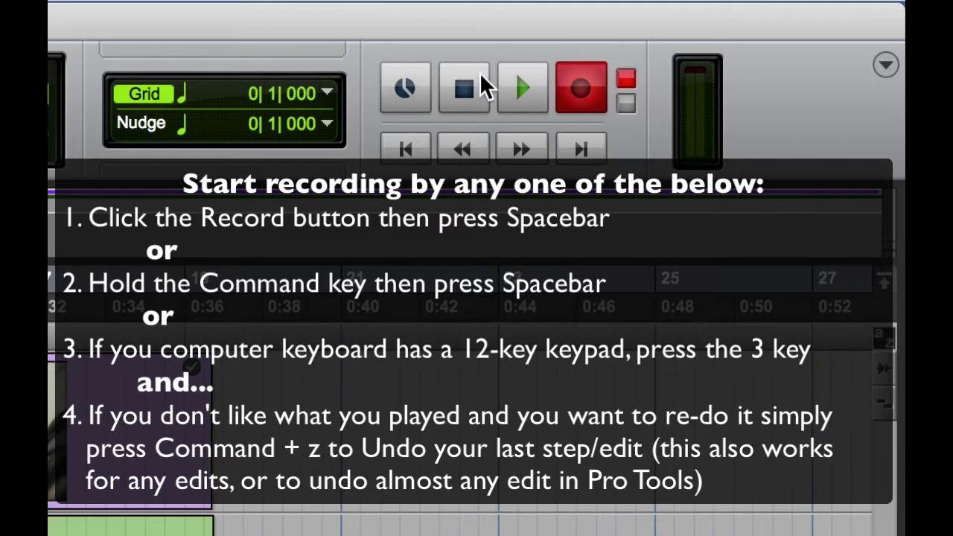
left_click(519, 103)
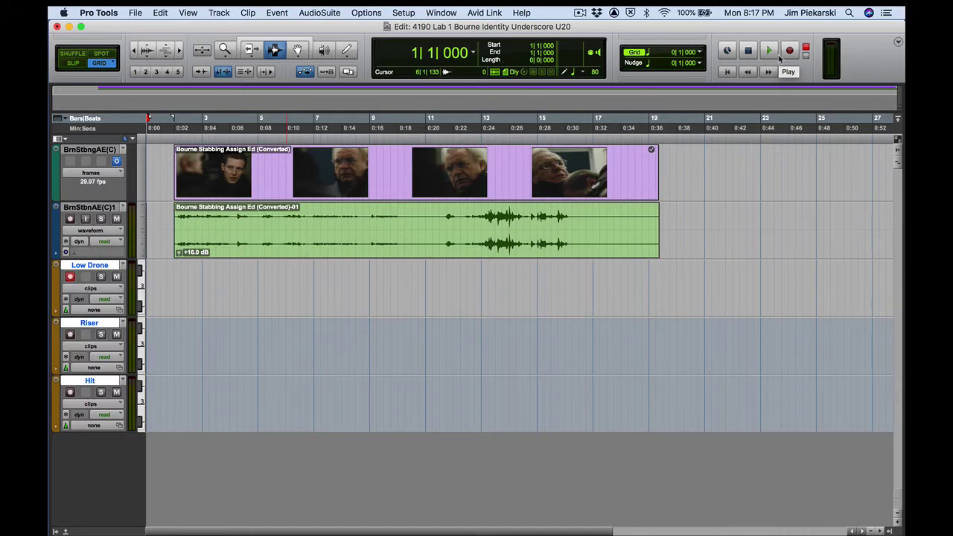
Record the Low Drone-01 MIDI take, stop it, and disarm the Low Drone track.
left_click(791, 53)
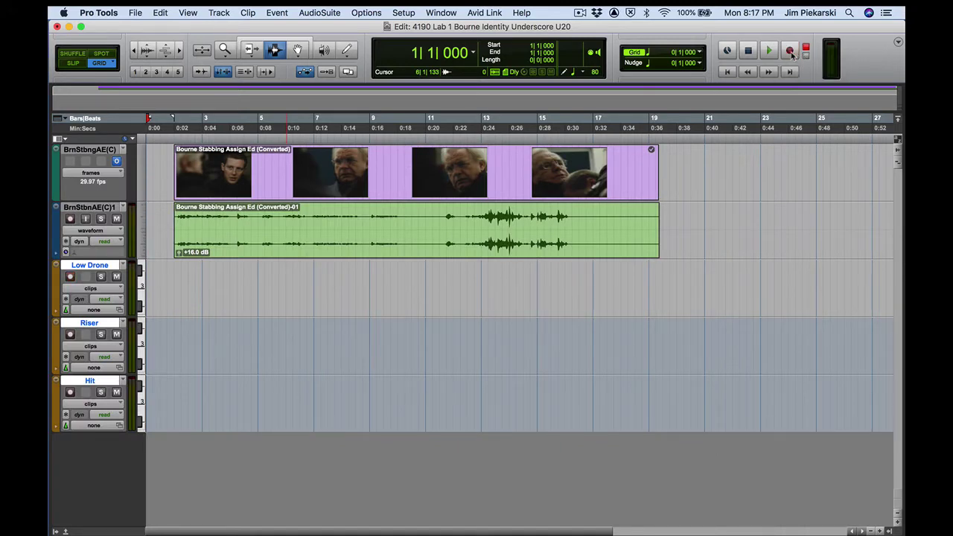
left_click(769, 51)
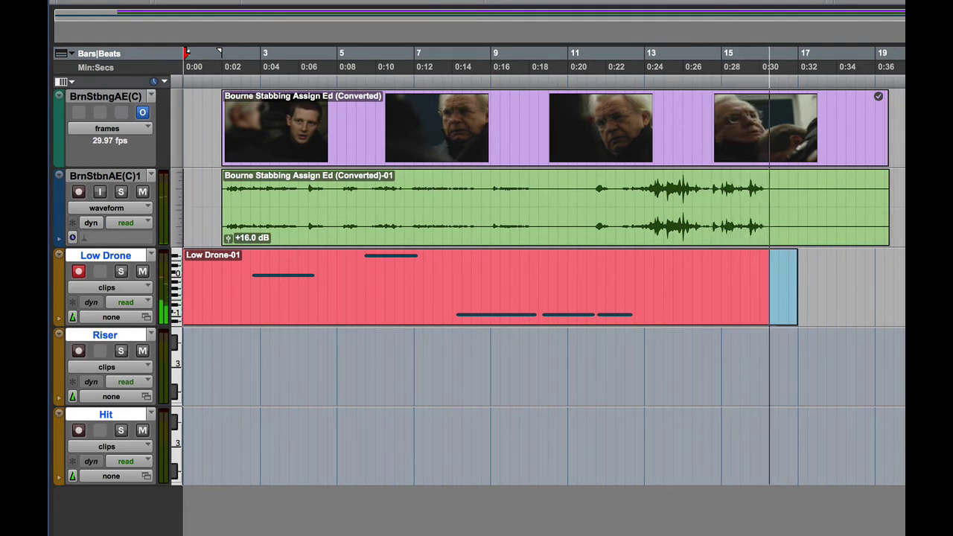
key("space")
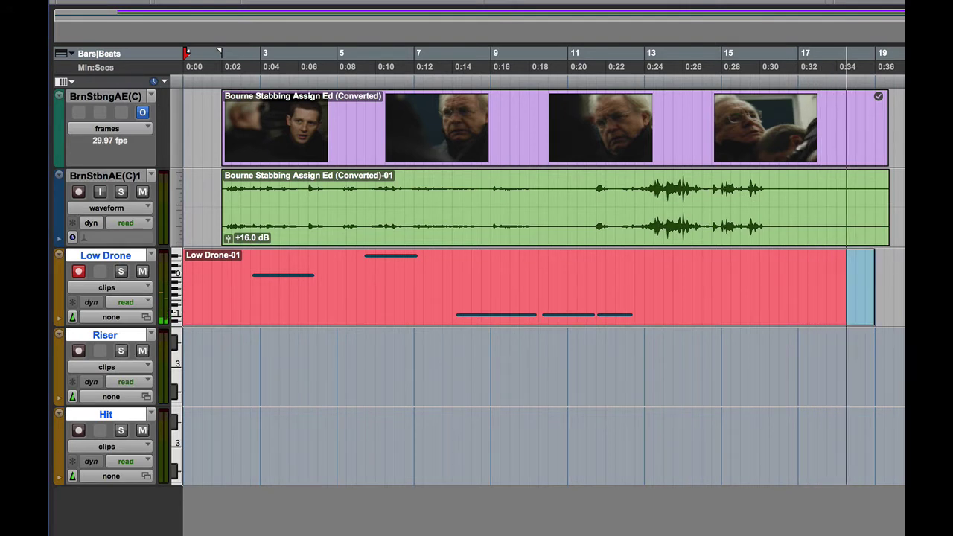
key("space")
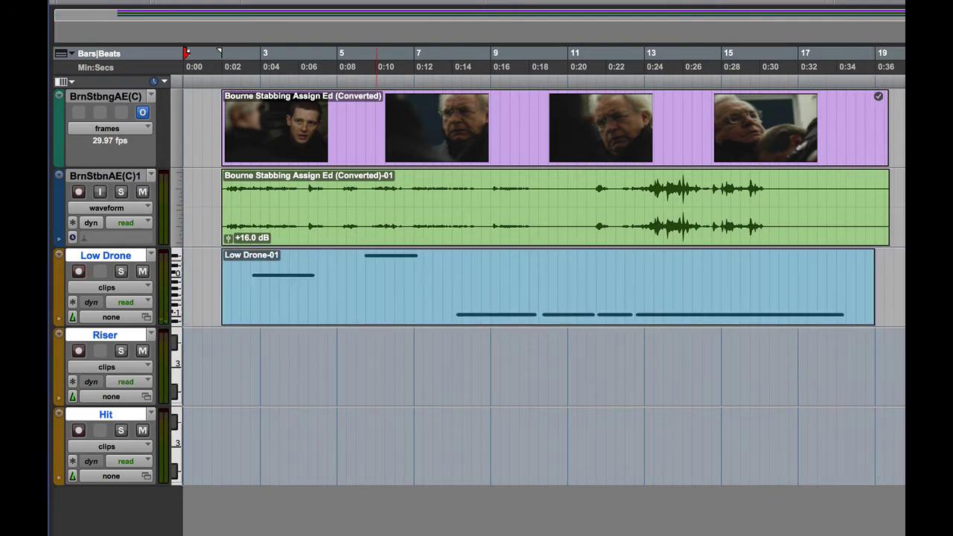
left_click(78, 273)
Open Low Drone's track comments from the Mix window and enter 'Xpand2'.
key("super+equal")
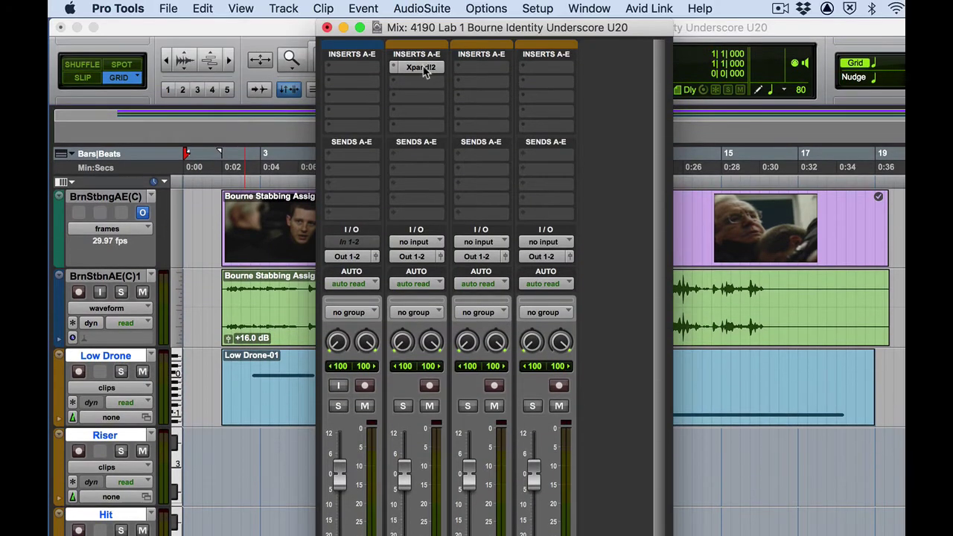
left_click(422, 68)
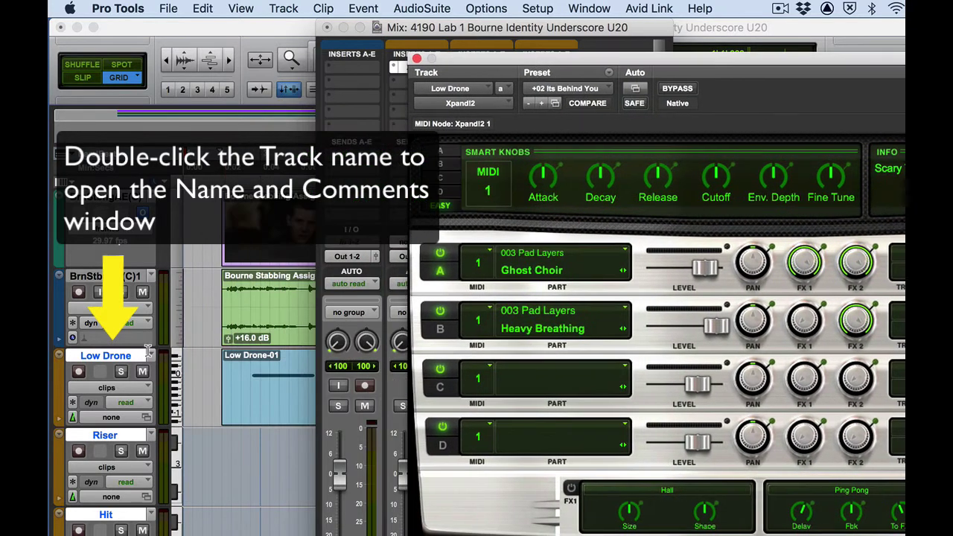
double_click(105, 357)
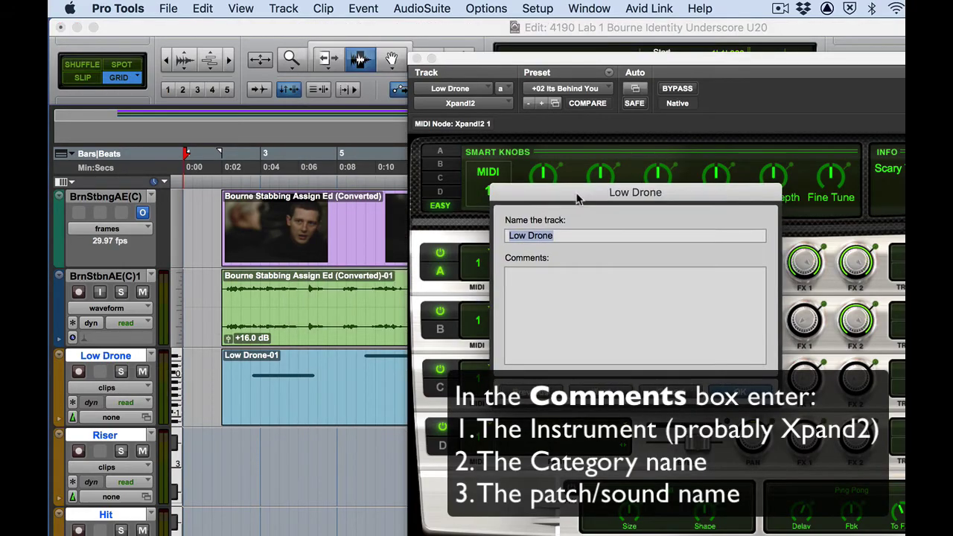
left_click_drag(585, 194, 199, 362)
left_click(234, 447)
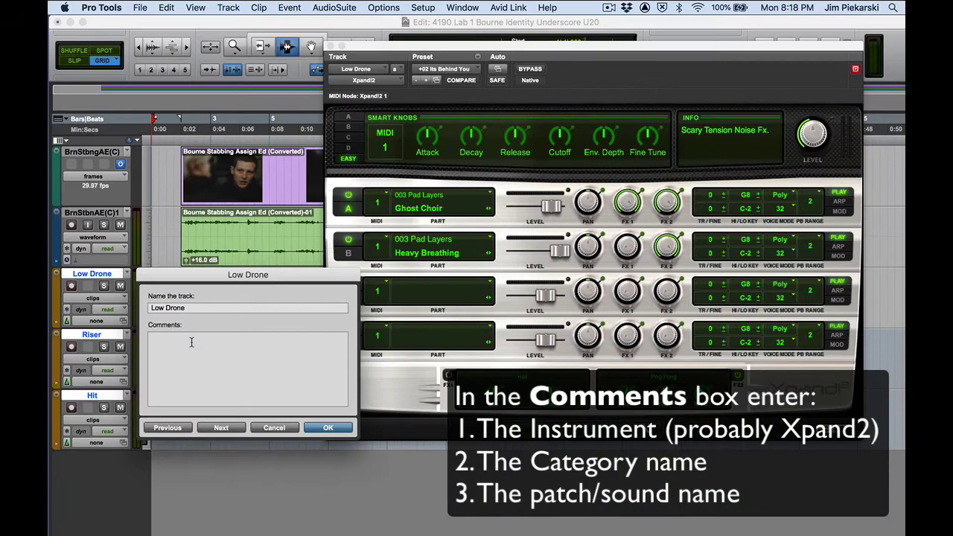
type("Xpand2")
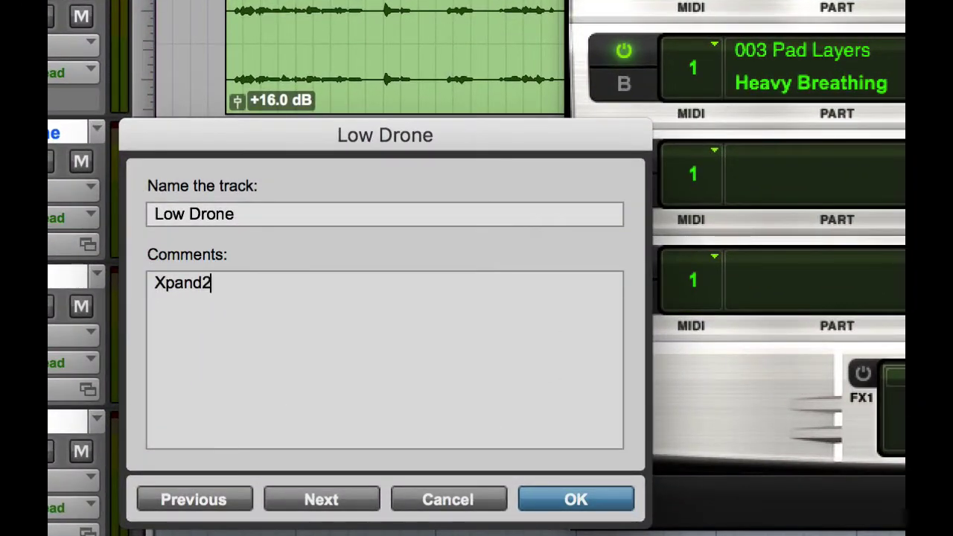
key("Return")
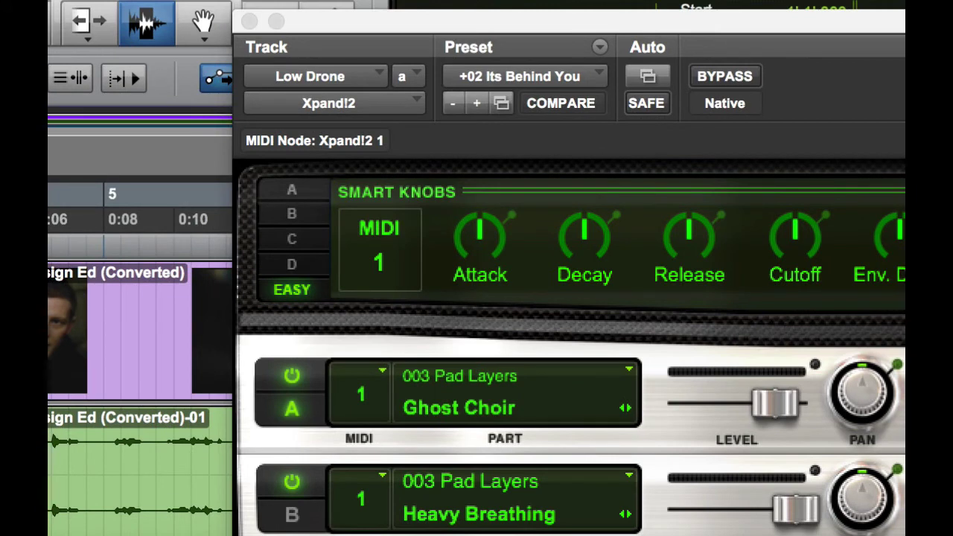
Complete the comment as 'Xpand2>Ambience & EFX>32 Its Behind You' and verify it.
left_click(504, 105)
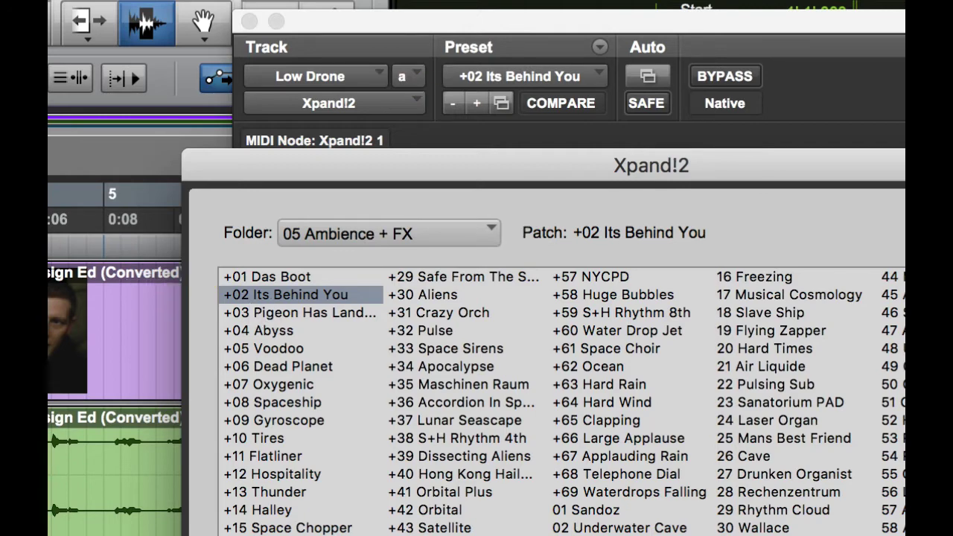
key("Escape")
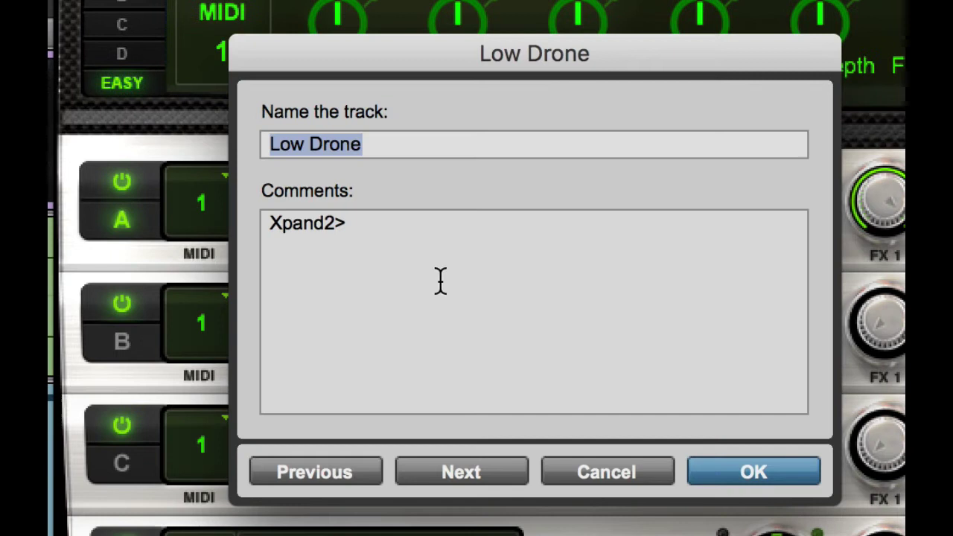
left_click(404, 219)
type("Am")
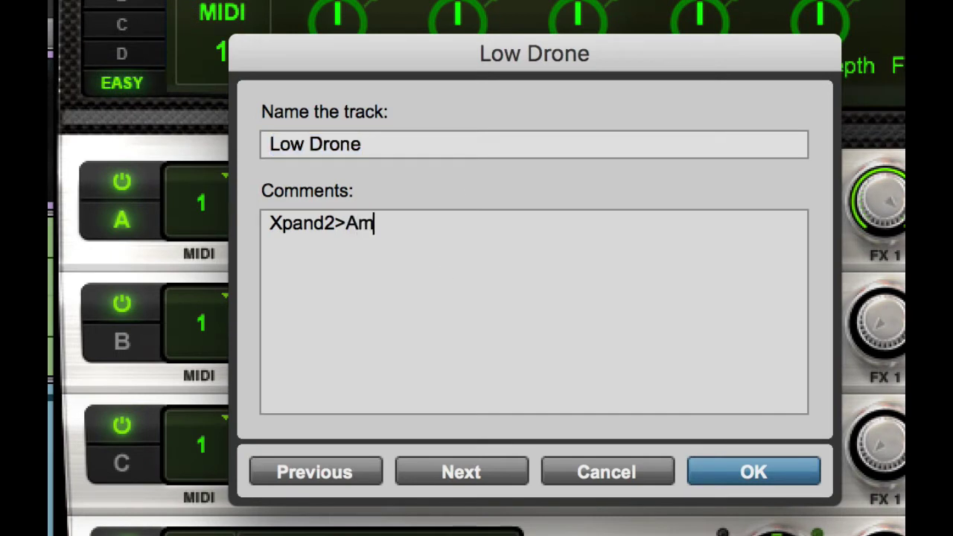
type("bience &")
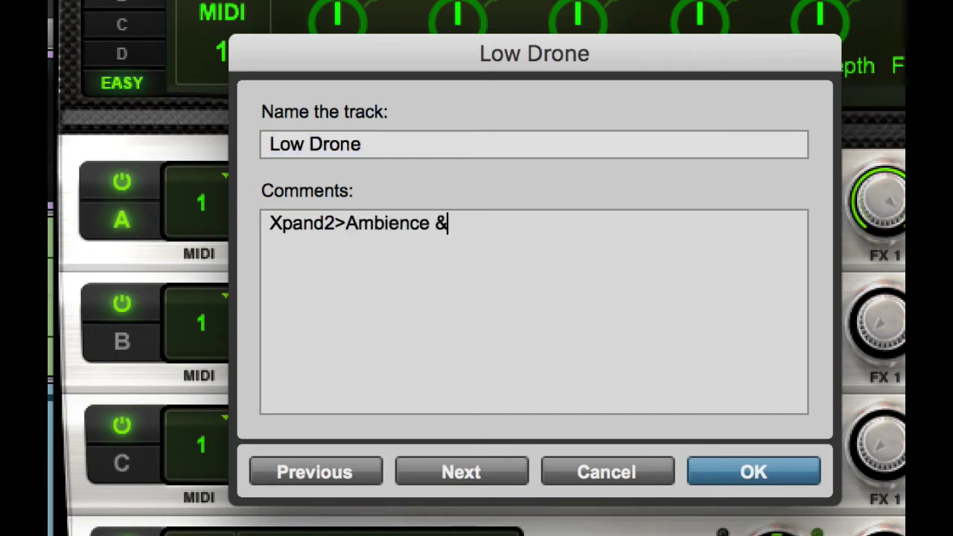
type(" EFX")
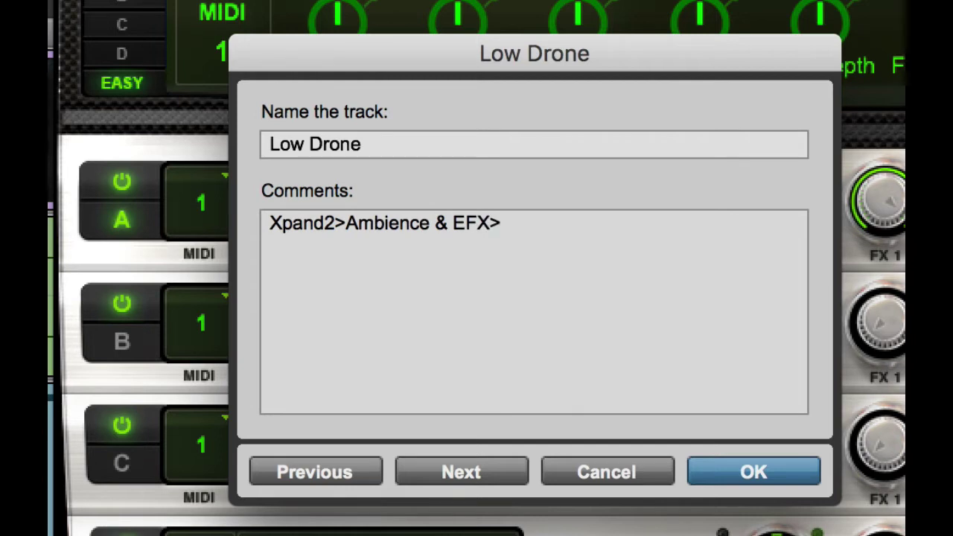
type(">32 I't")
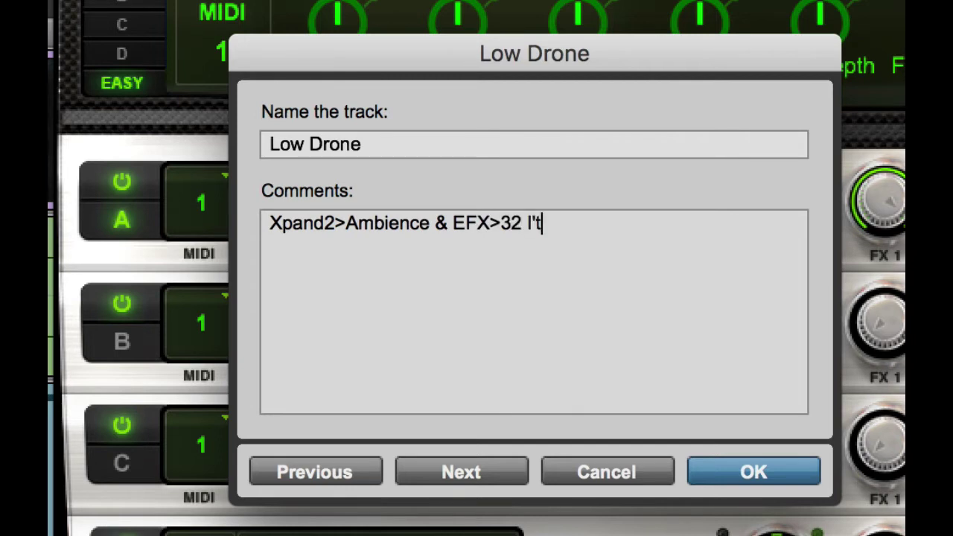
key("BackSpace")
key("BackSpace")
type("ts Behind You")
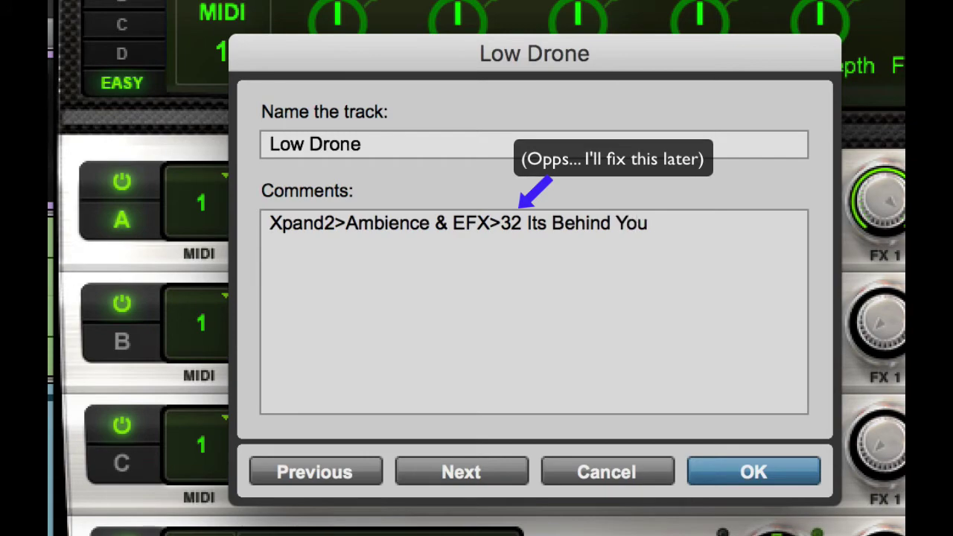
left_click(731, 472)
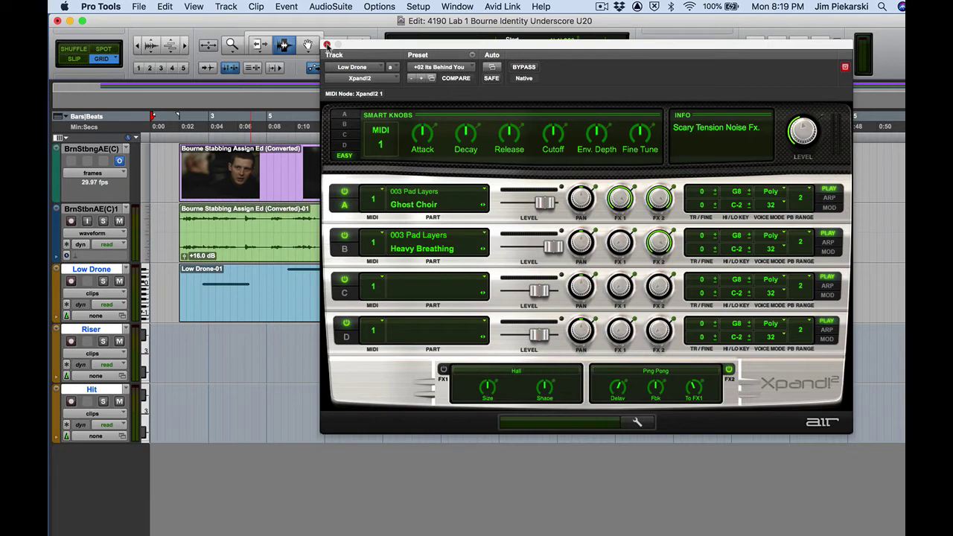
left_click(326, 44)
double_click(91, 269)
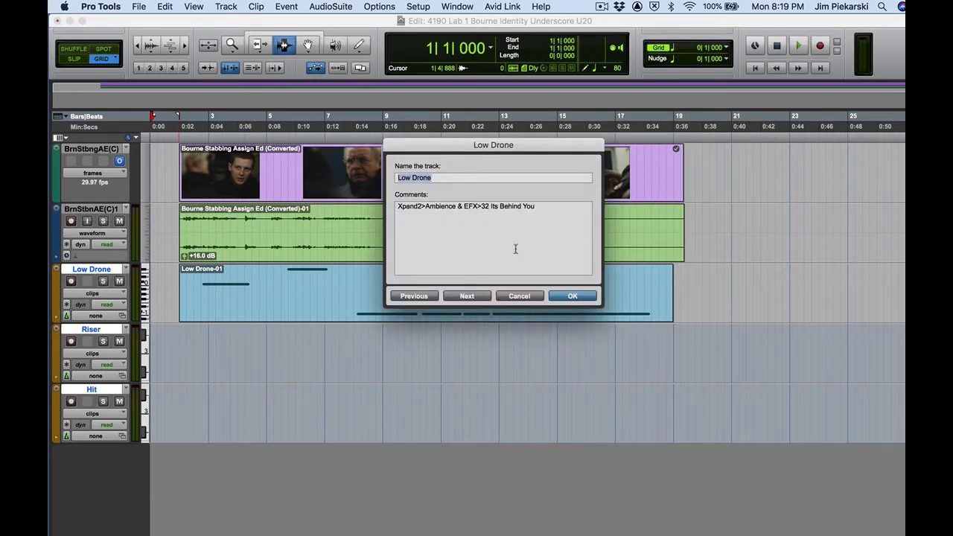
left_click(573, 296)
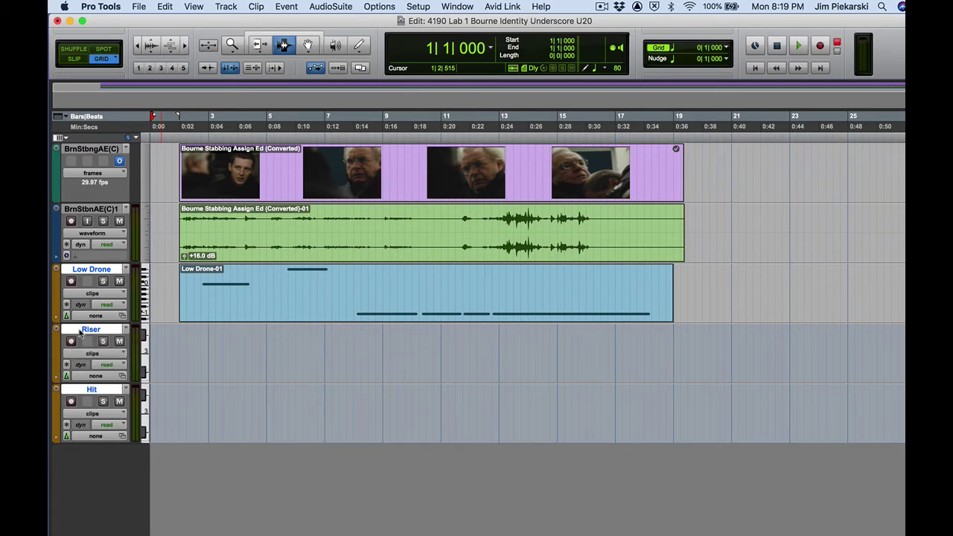
Arm the Riser track, insert a fresh Xpand!2 on it, then remove that insert.
left_click(71, 341)
key("super+equal")
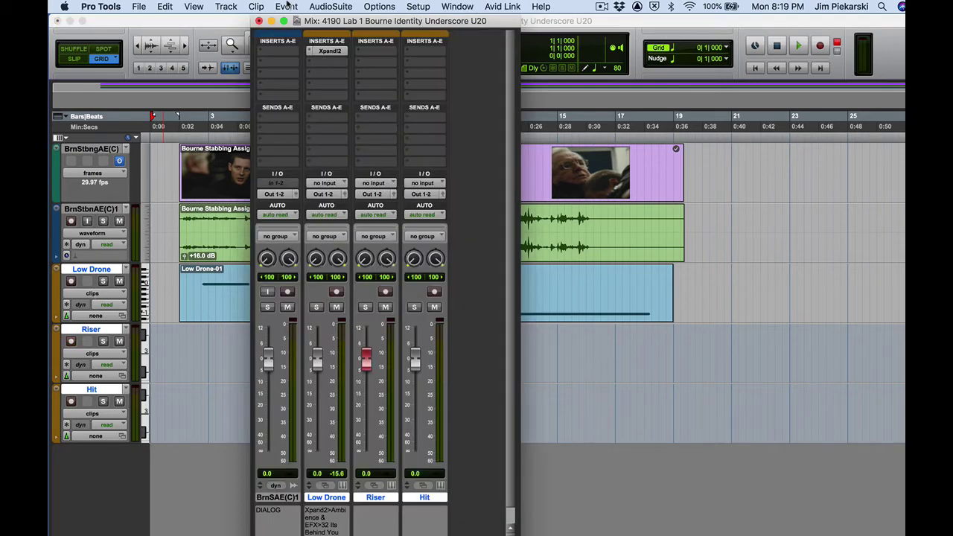
left_click(361, 56)
mouse_move(365, 57)
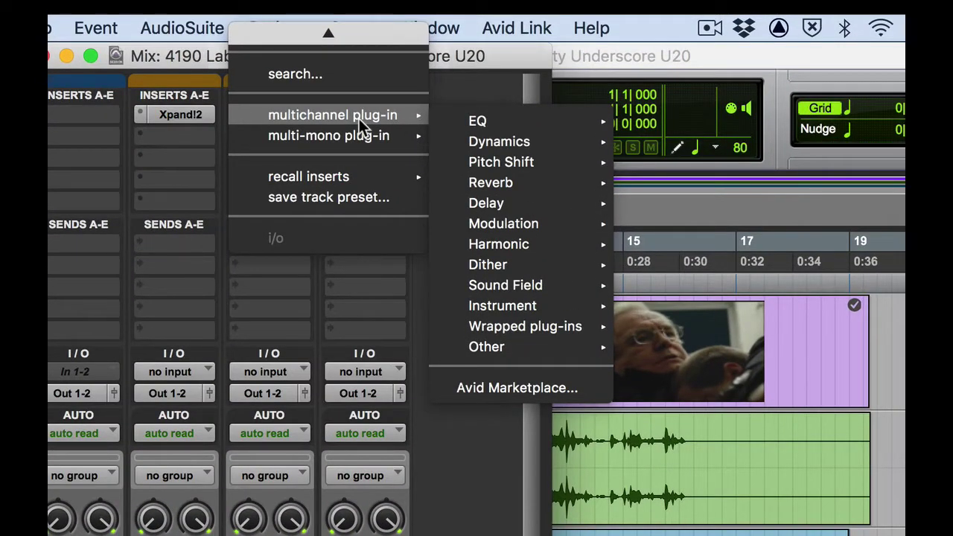
mouse_move(495, 305)
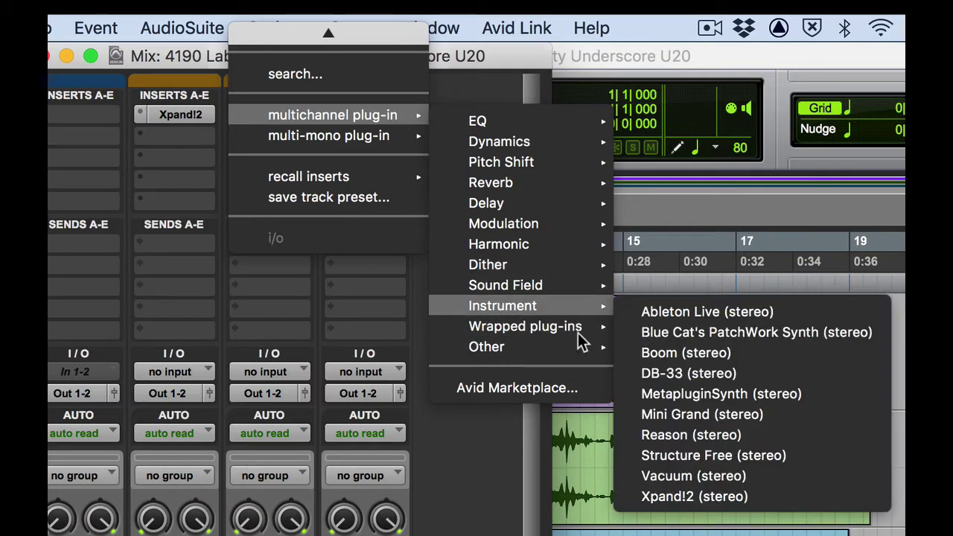
left_click(658, 500)
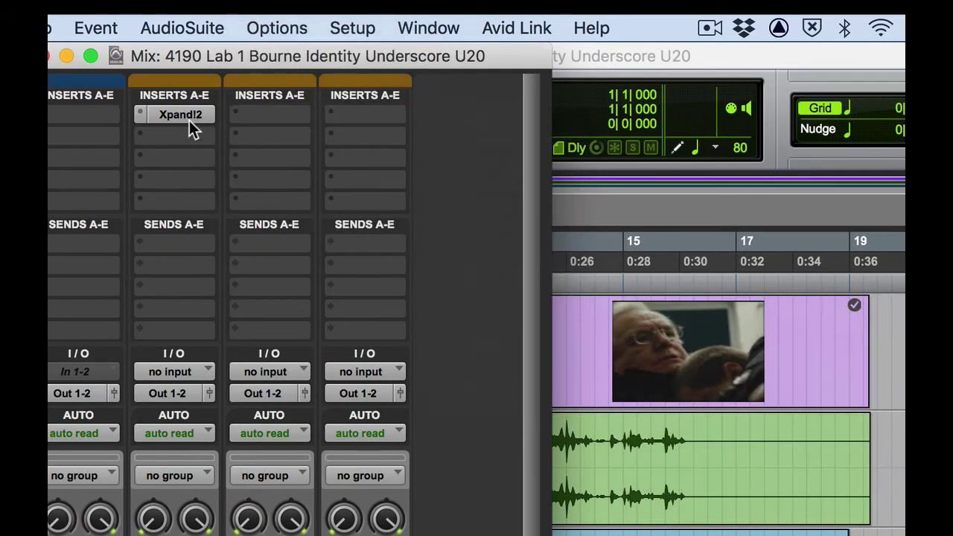
left_click(172, 102)
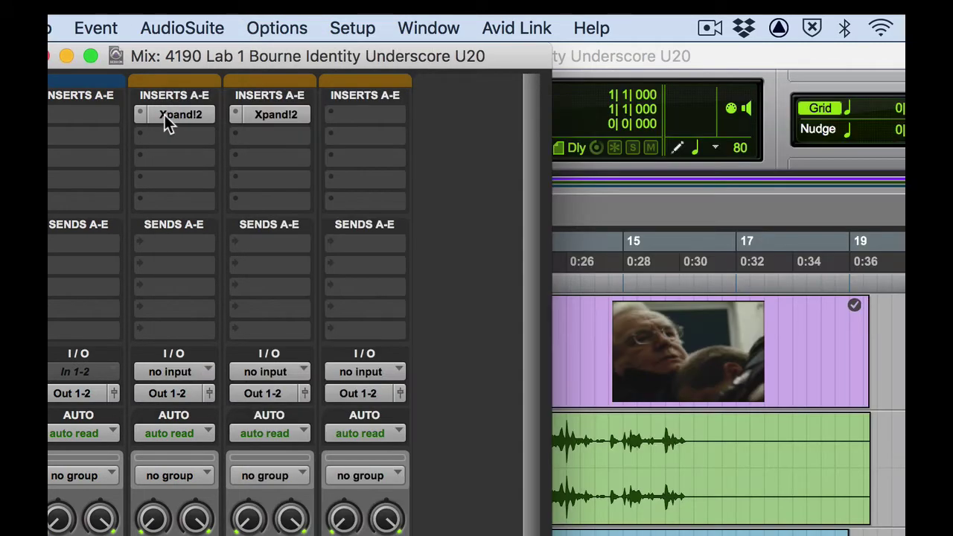
left_click(233, 115)
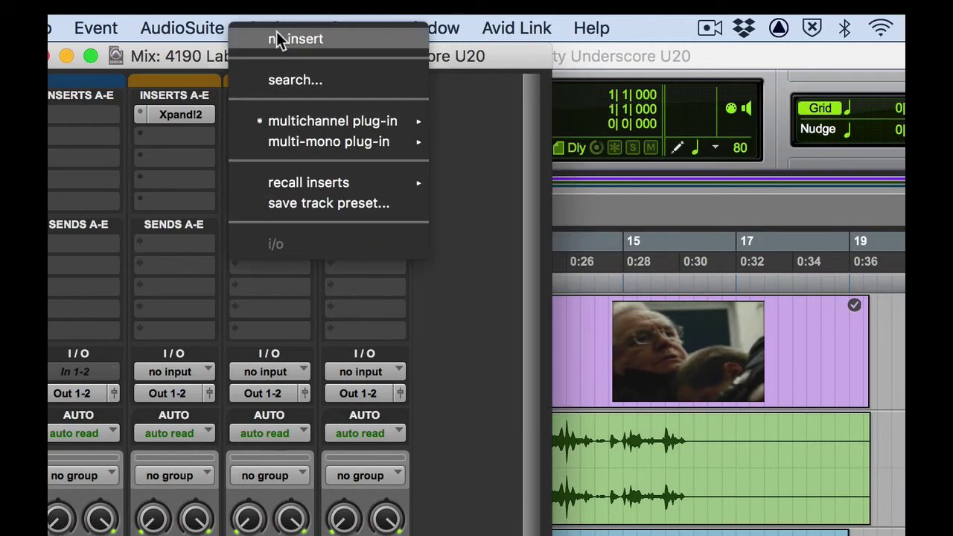
left_click(287, 41)
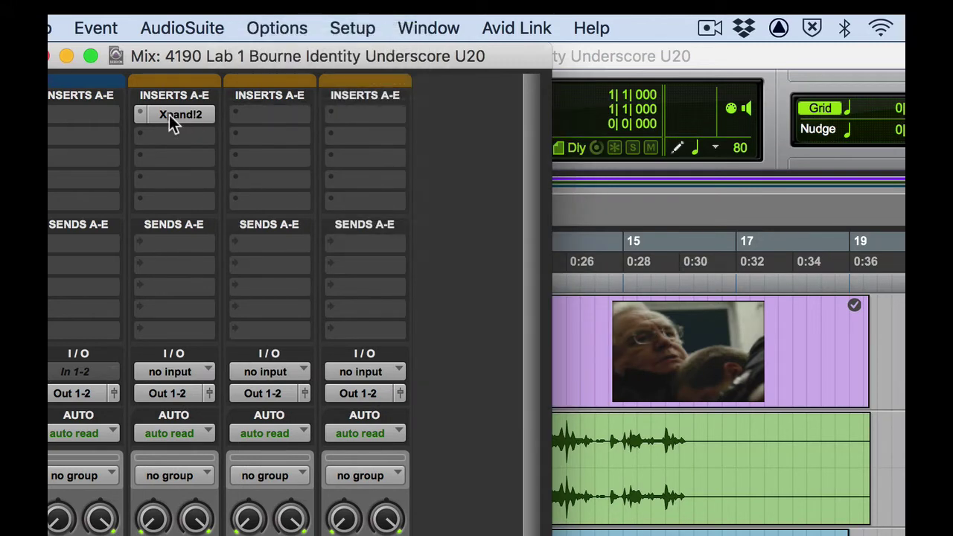
Copy Low Drone's Xpand!2, with its +02 Its Behind You patch, onto Riser's insert.
left_click(176, 116)
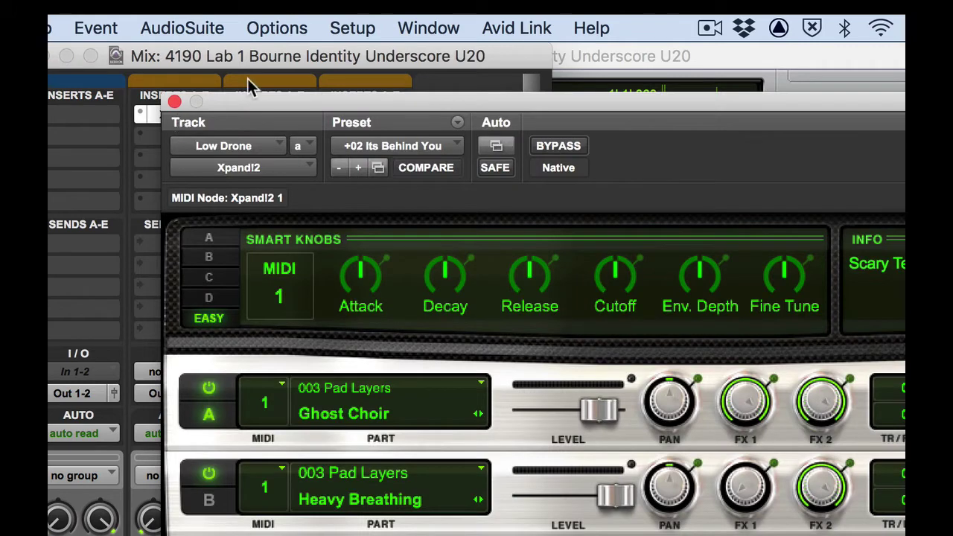
left_click_drag(255, 102, 212, 208)
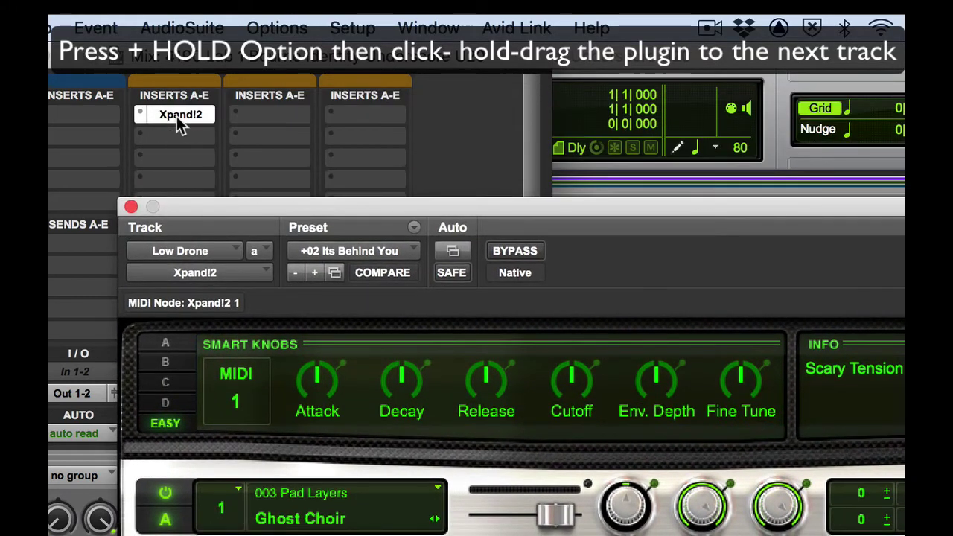
left_click_drag(175, 111, 253, 110)
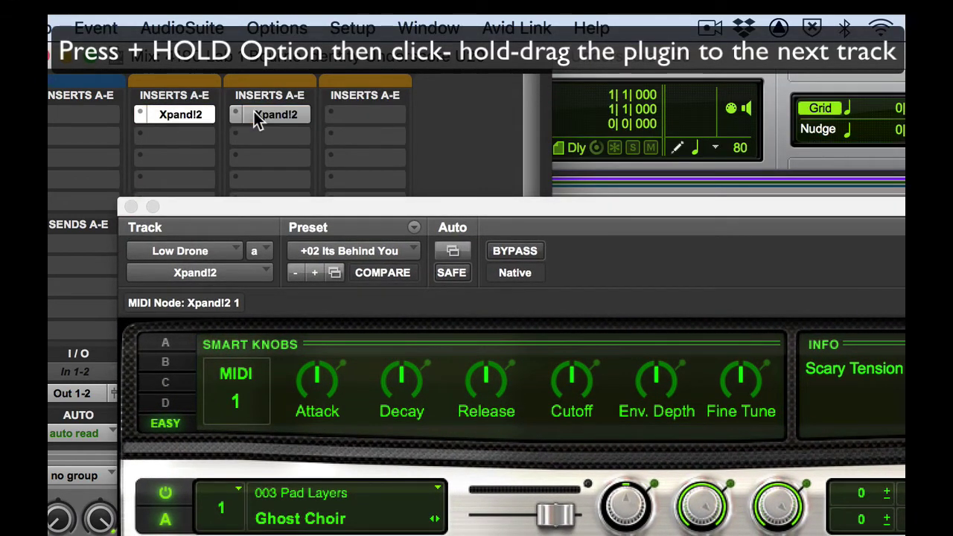
left_click(131, 206)
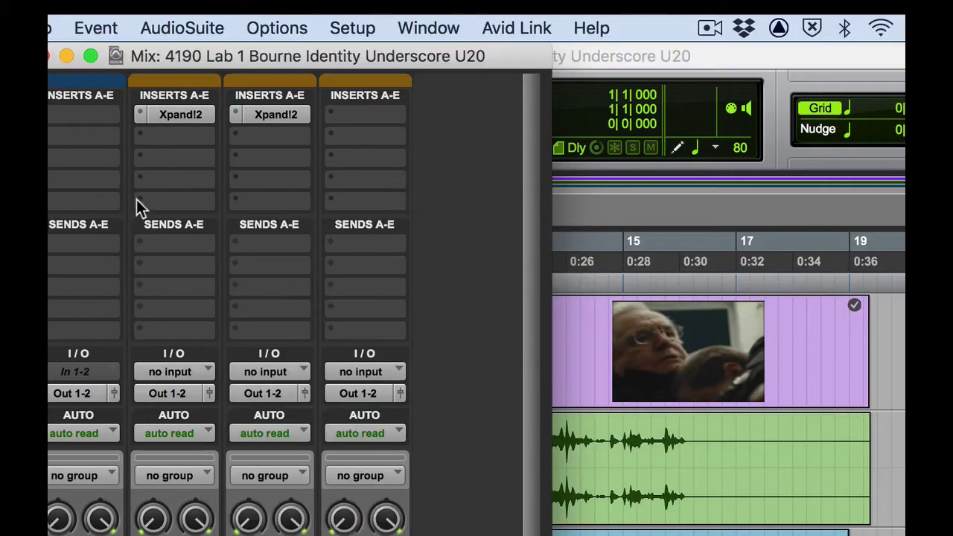
In Riser's copied Xpand!2, load +18 Dead End from the 05 Ambience + FX folder.
left_click(269, 114)
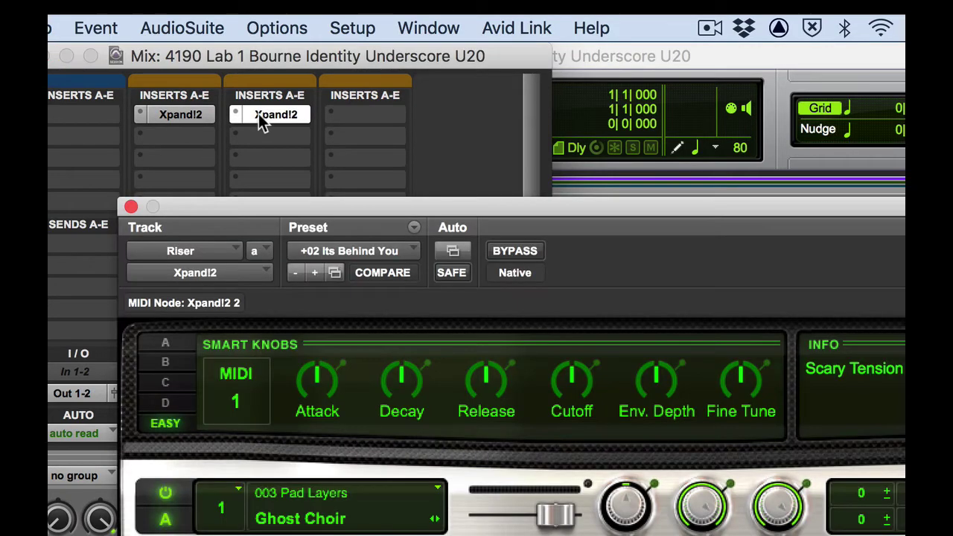
left_click(333, 273)
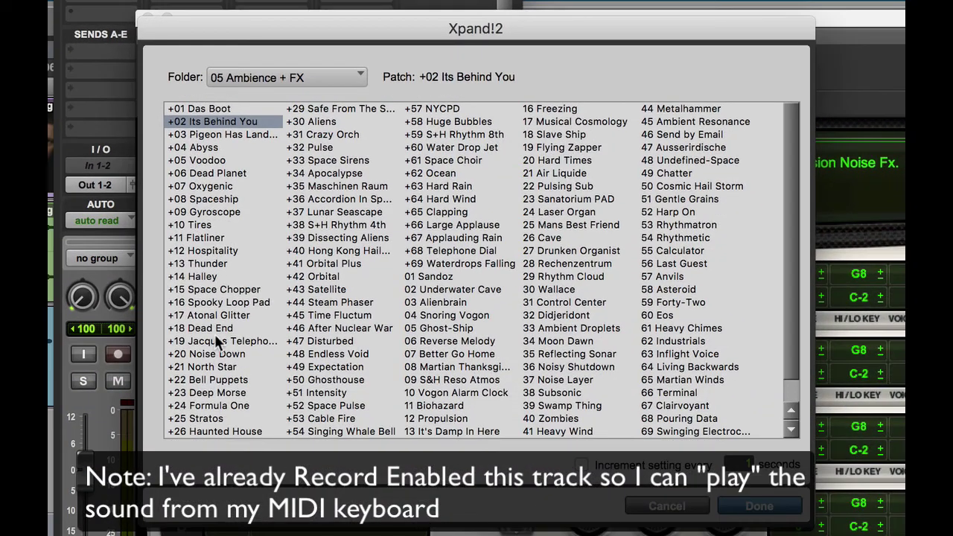
left_click(212, 326)
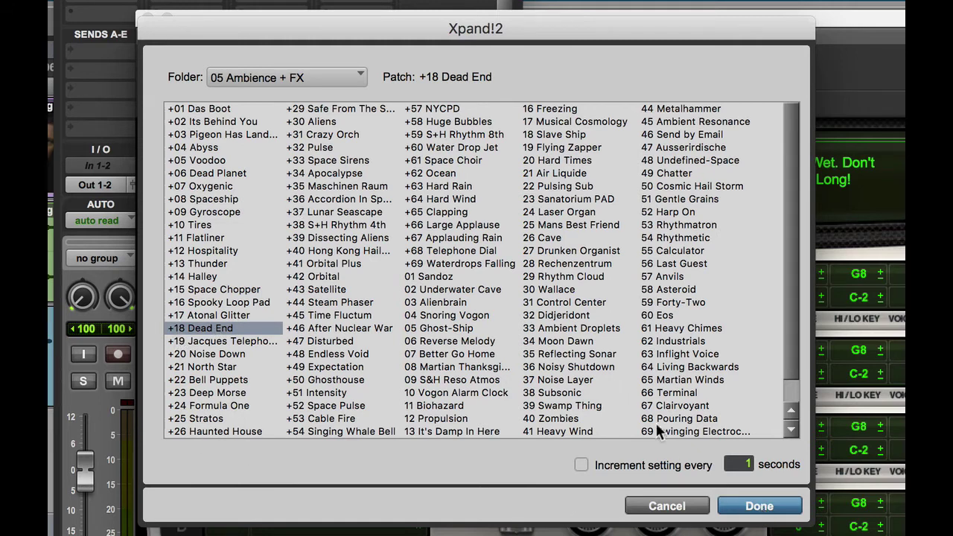
Copy Low Drone's comment to Riser, changing the patch part to '#18 Dead End'.
left_click(761, 504)
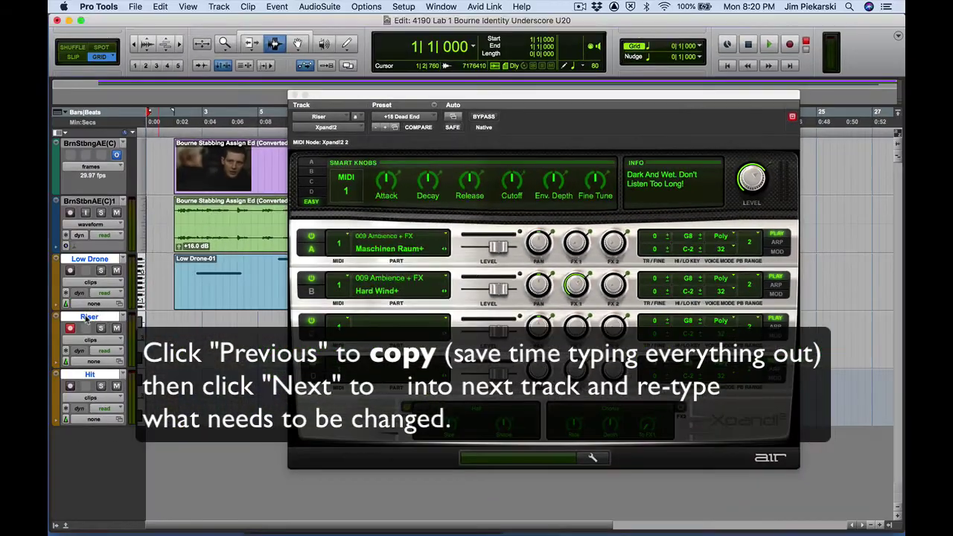
double_click(217, 69)
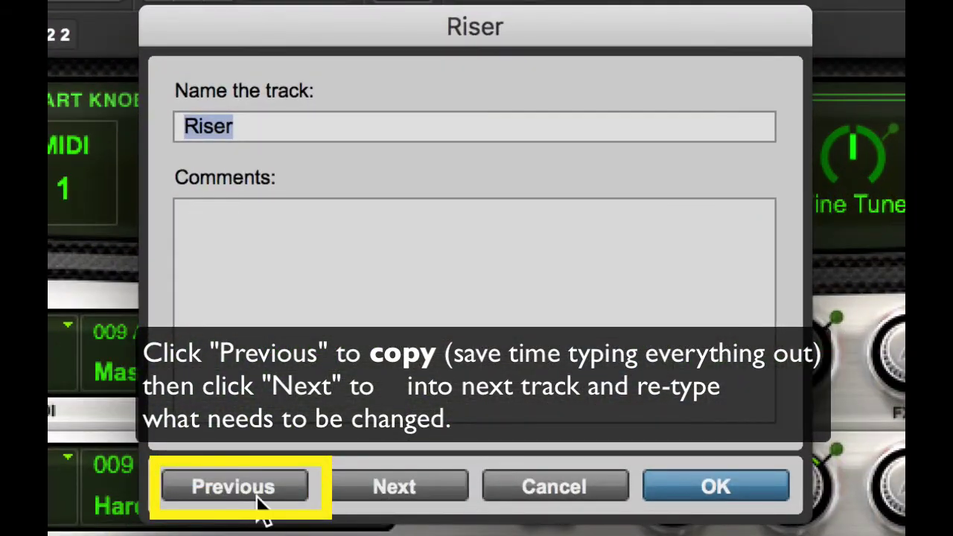
left_click(238, 498)
left_click_drag(638, 215, 109, 212)
key("super+c")
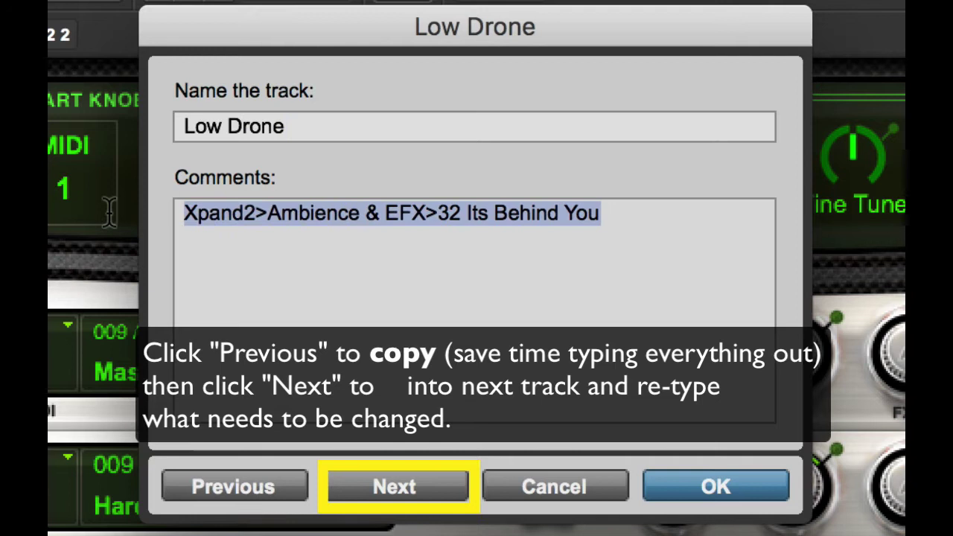
left_click(381, 488)
left_click(358, 266)
key("super+v")
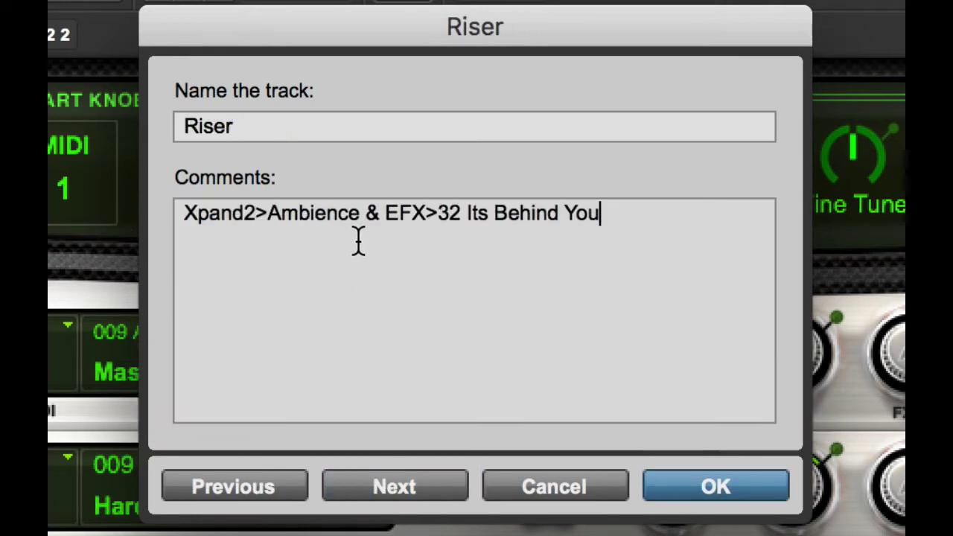
left_click_drag(600, 213, 433, 213)
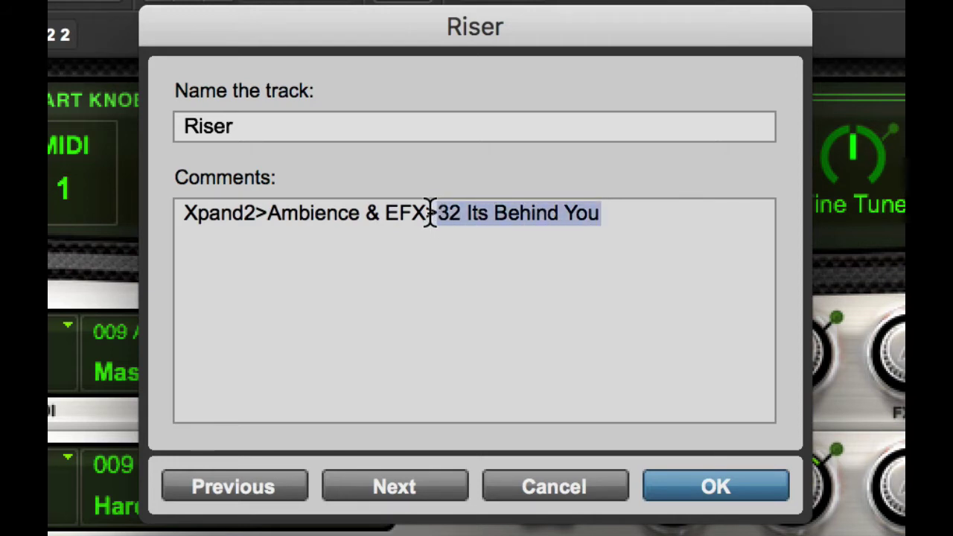
type("#1")
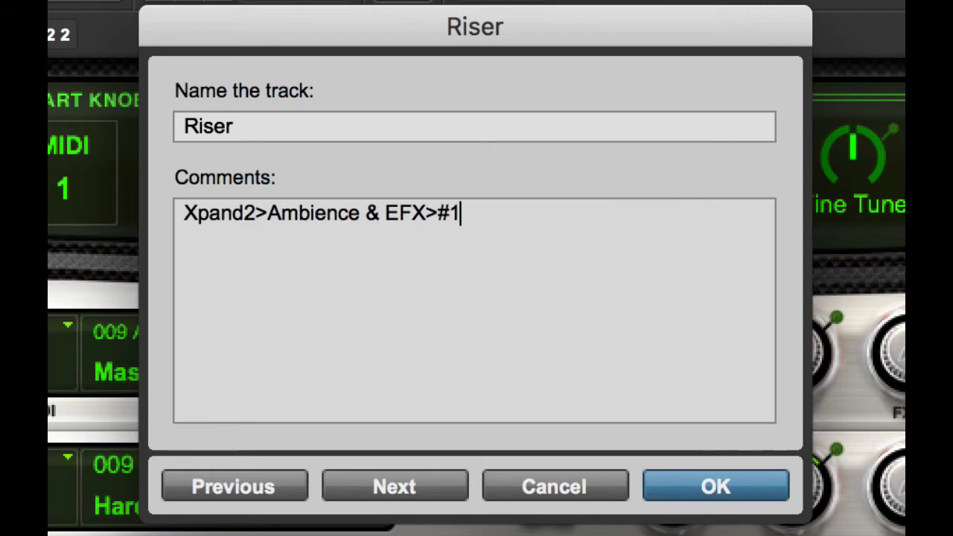
type("8 Dead ")
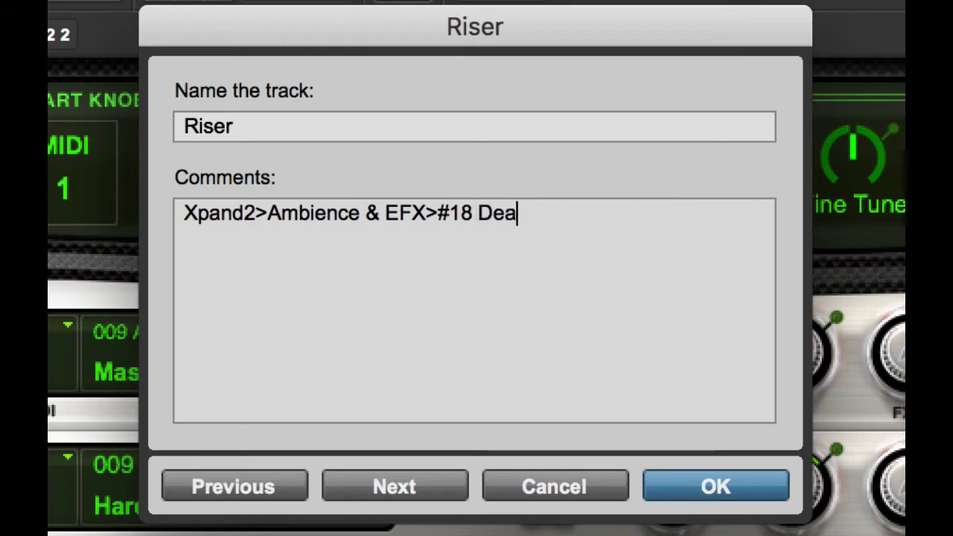
type("End")
key("Return")
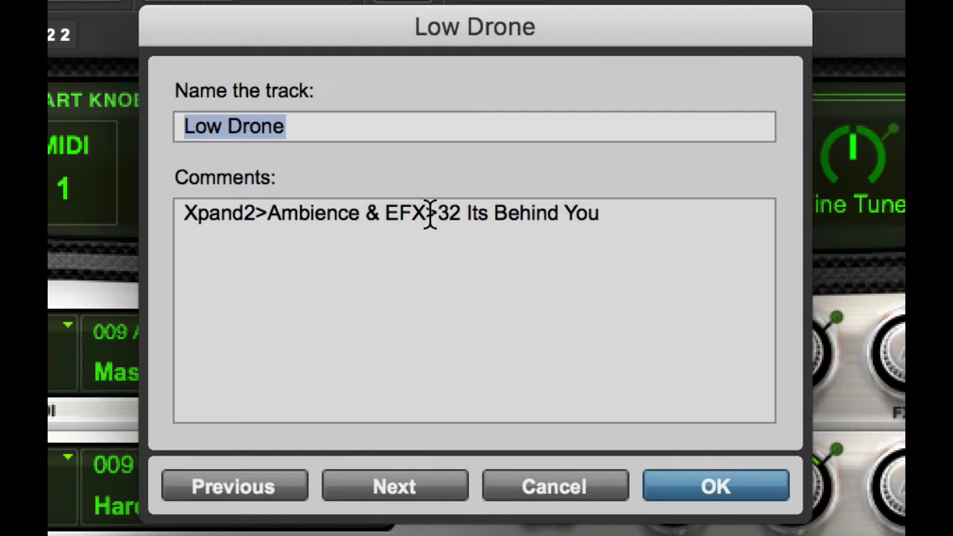
Correct Low Drone's comment patch number to '#2 Its Behind You'.
left_click(447, 215)
key("BackSpace")
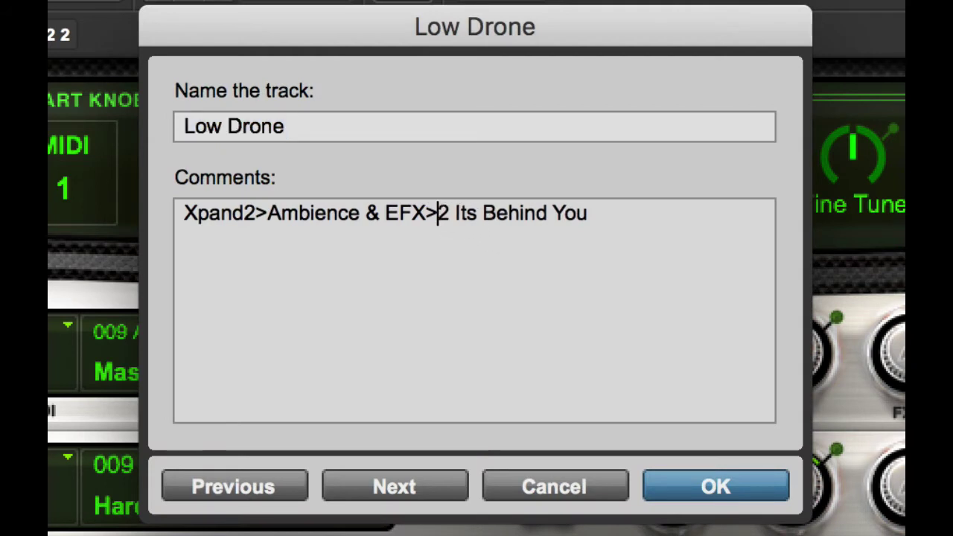
type("#")
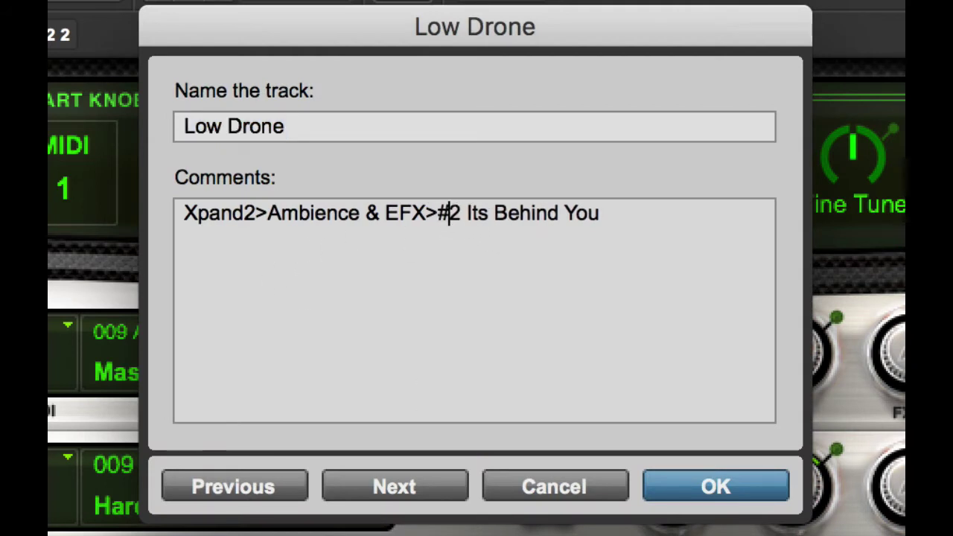
left_click(721, 488)
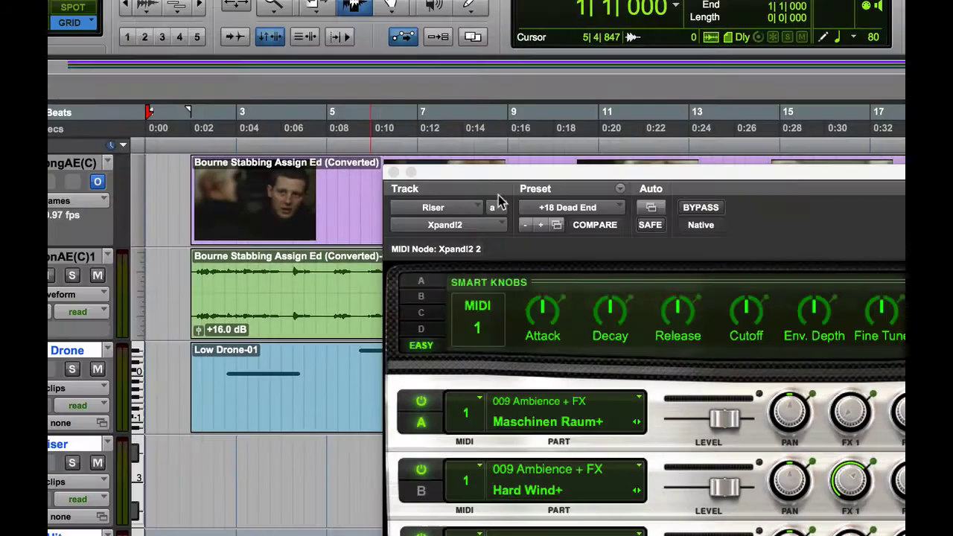
Record the Riser-01 clip of held notes, then disarm the Riser track.
left_click_drag(495, 179, 496, 523)
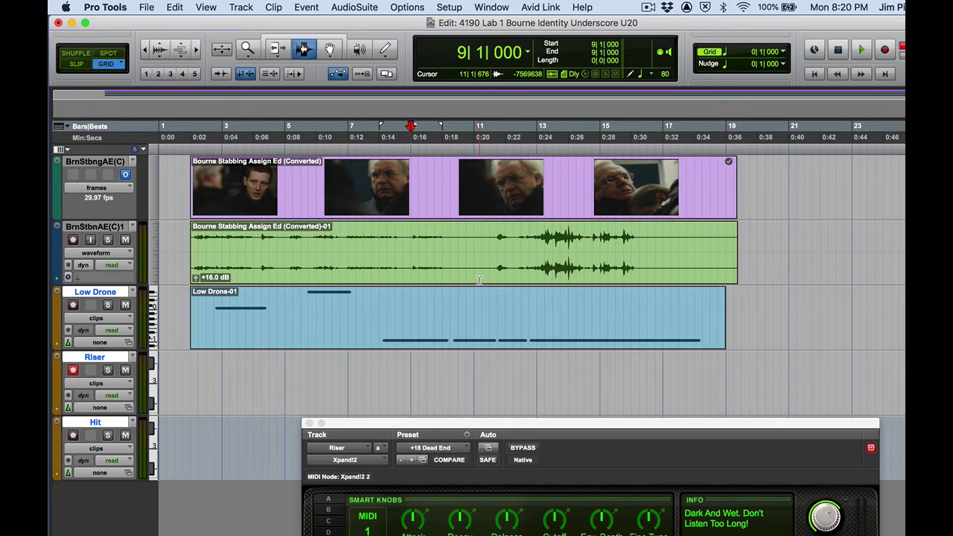
key("super+space")
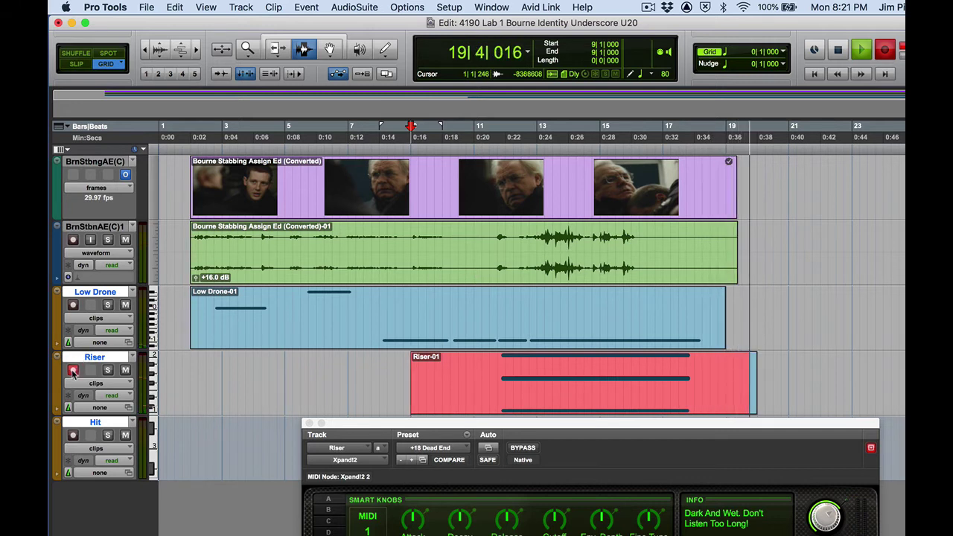
key("space")
left_click(73, 371)
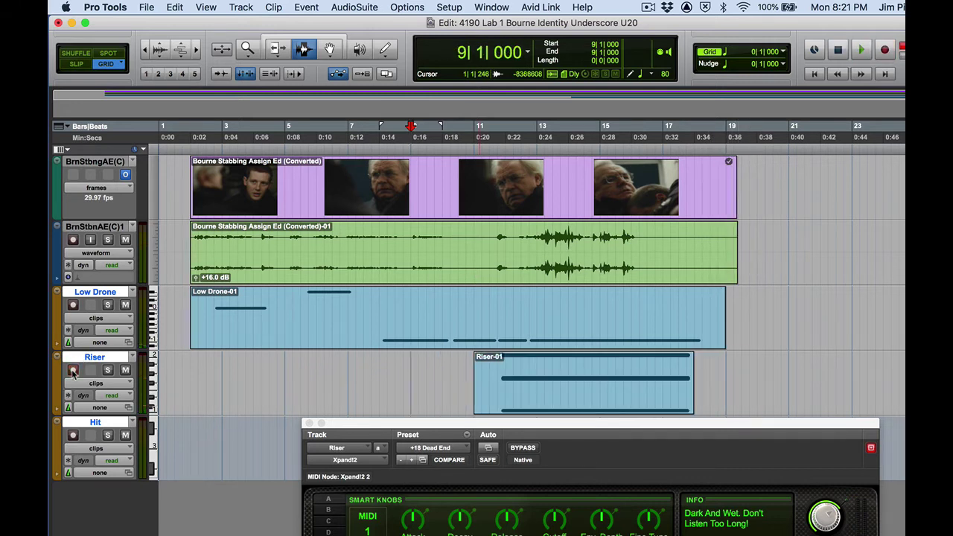
Arm the Hit track and copy an Xpand2 instrument onto its insert.
left_click(309, 423)
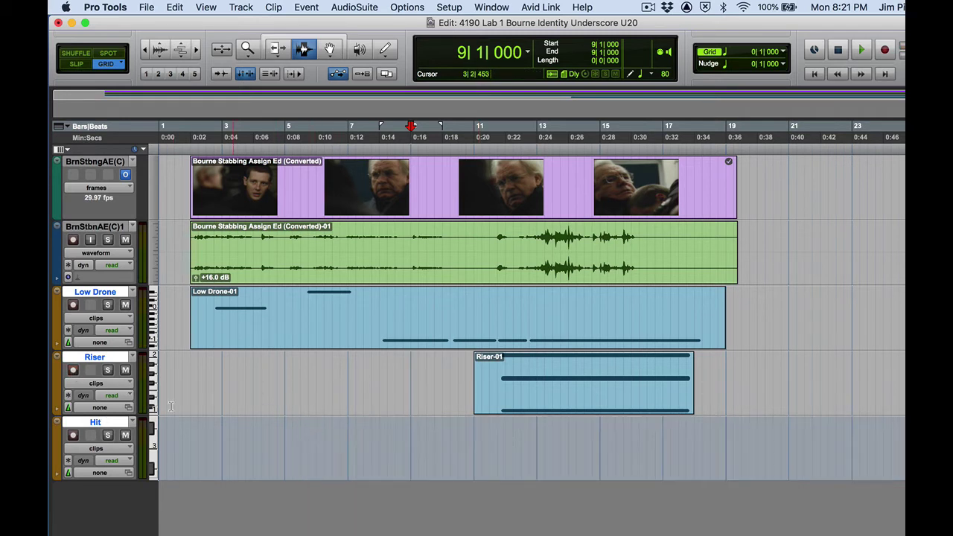
left_click(73, 436)
key("super+equal")
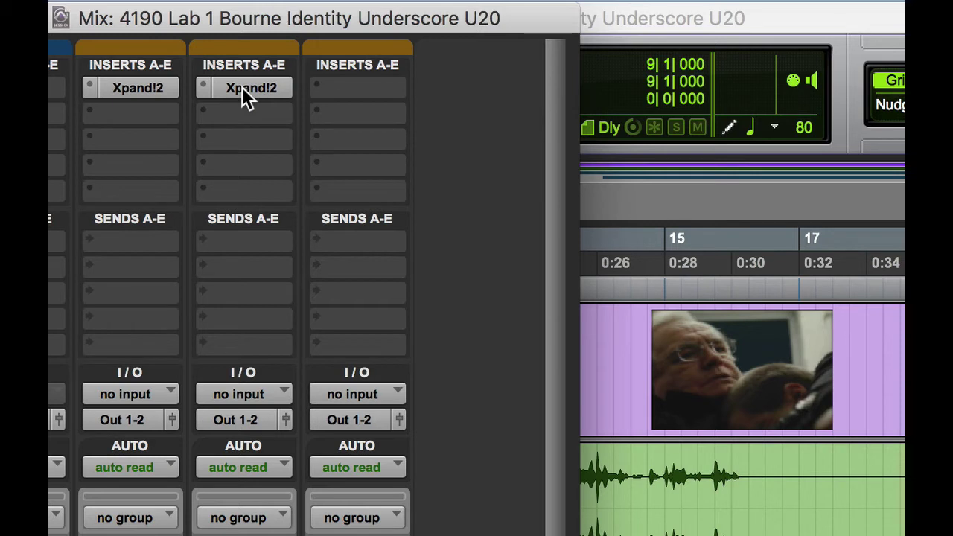
left_click_drag(245, 97, 378, 90)
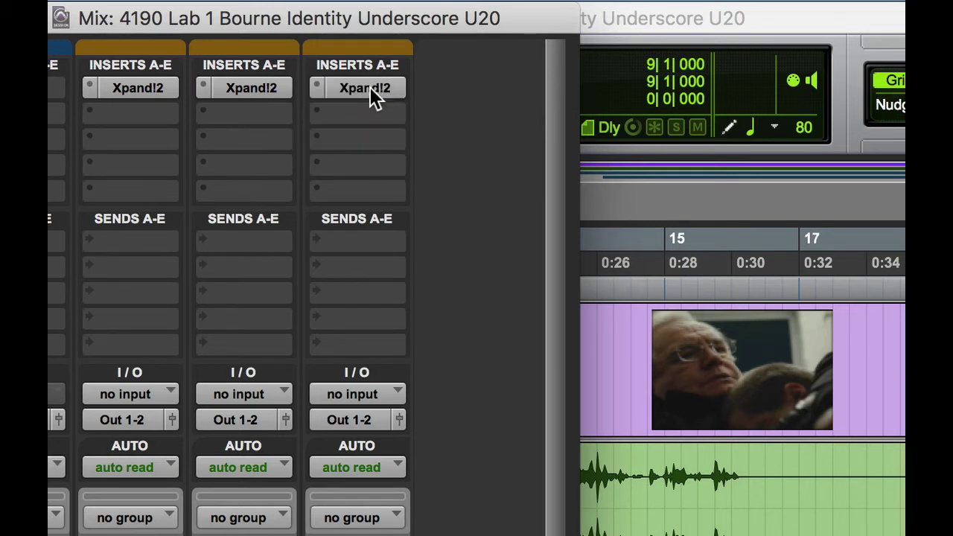
left_click(369, 86)
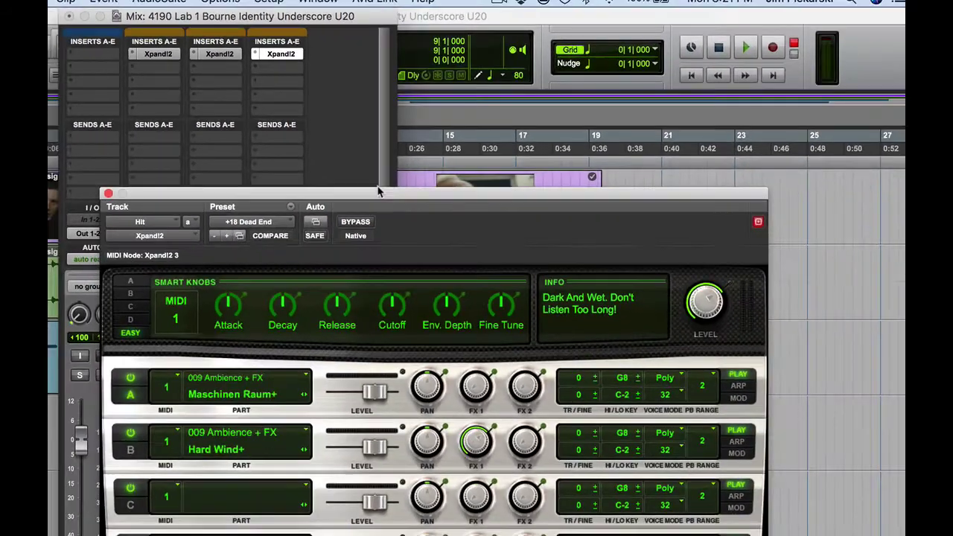
left_click_drag(378, 192, 391, 28)
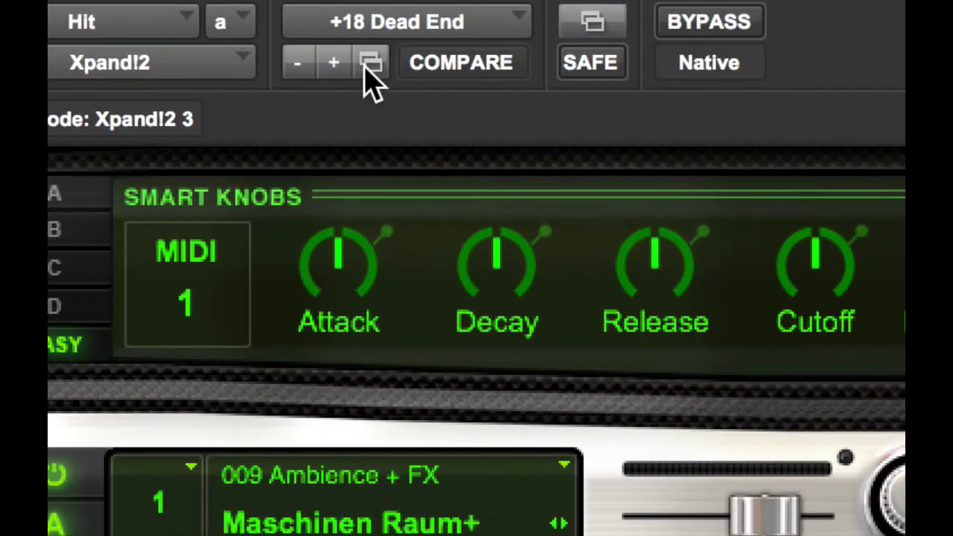
In the 23 Hits folder, audition patches +01 to +08, then load +09 Orchestra Hit 3.
left_click(369, 64)
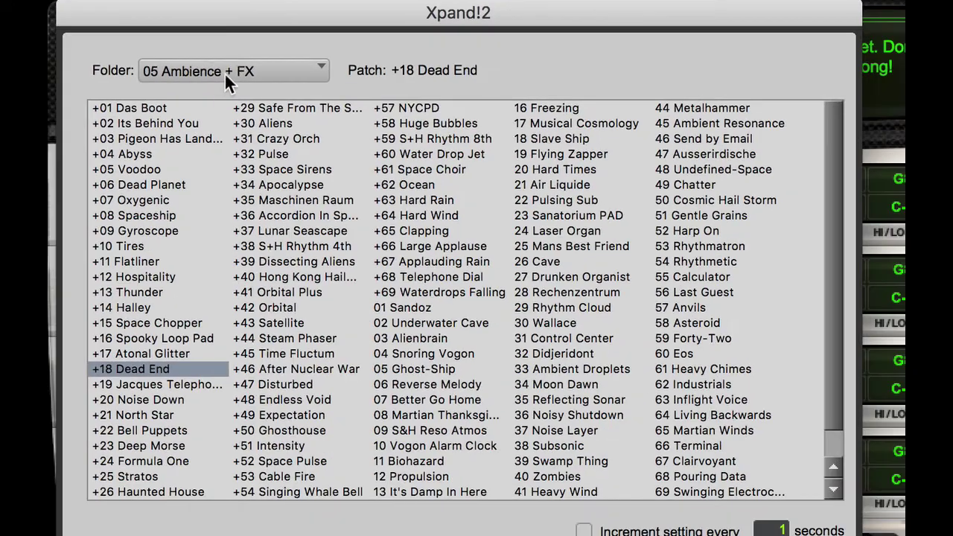
left_click(227, 70)
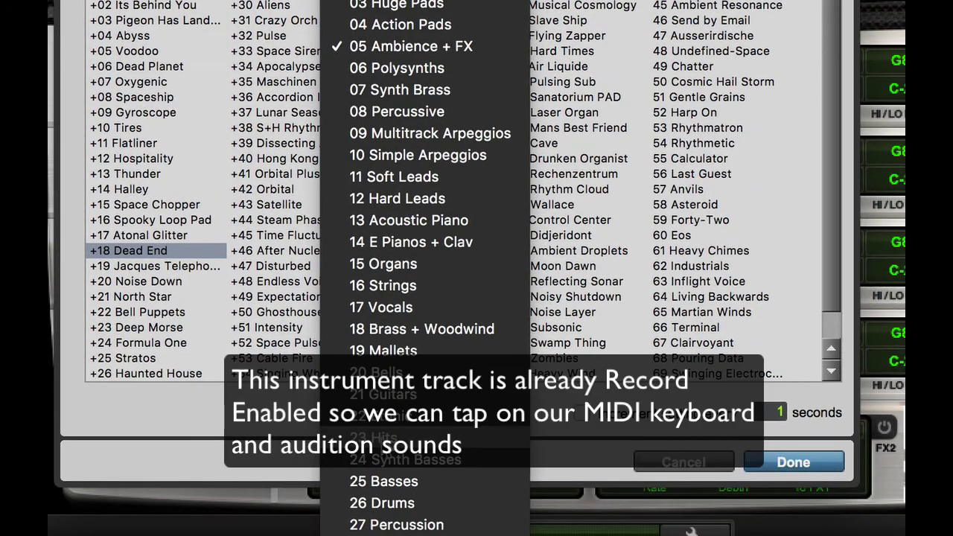
left_click(365, 437)
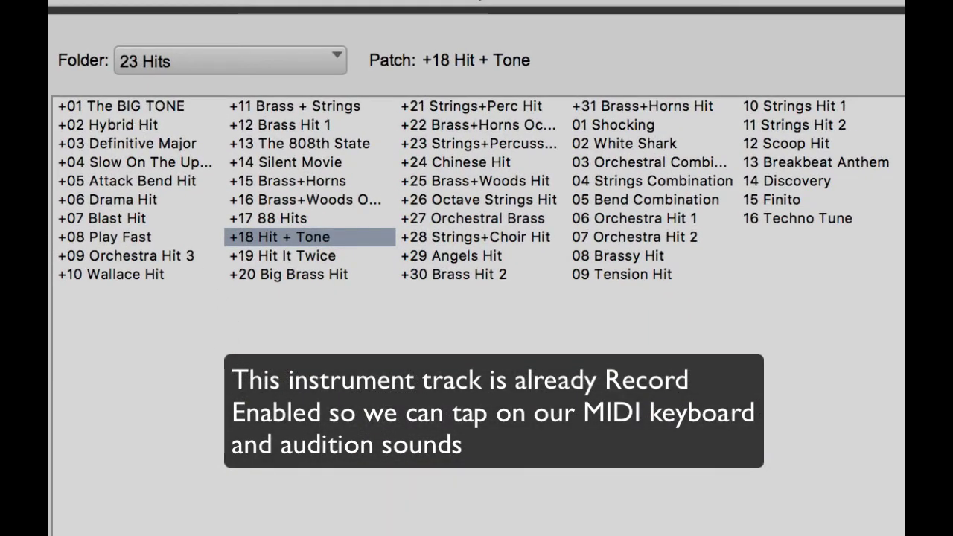
left_click(140, 104)
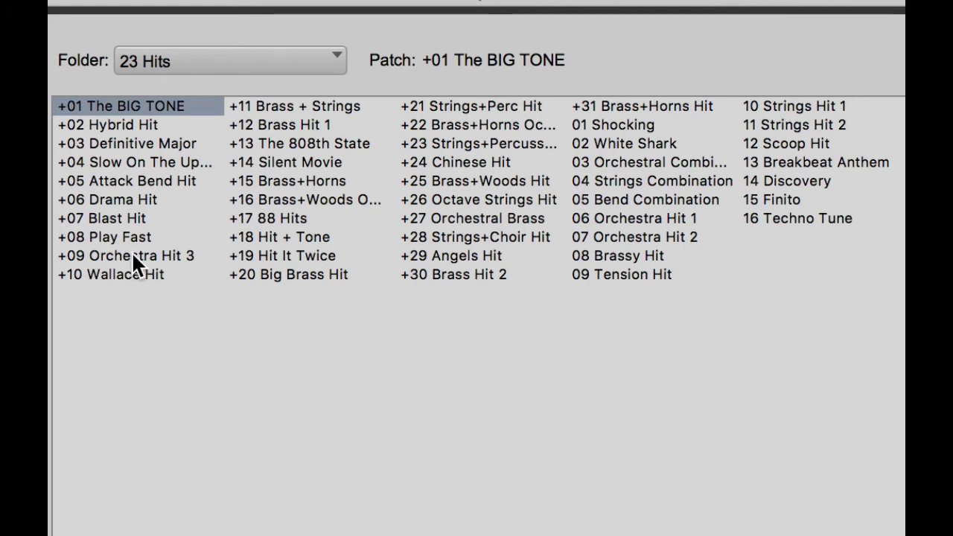
left_click(121, 198)
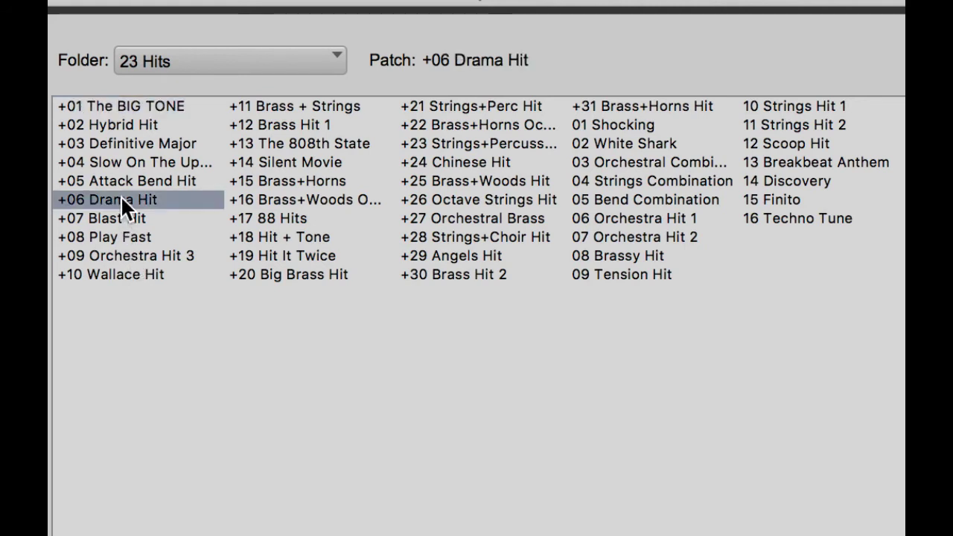
left_click(97, 218)
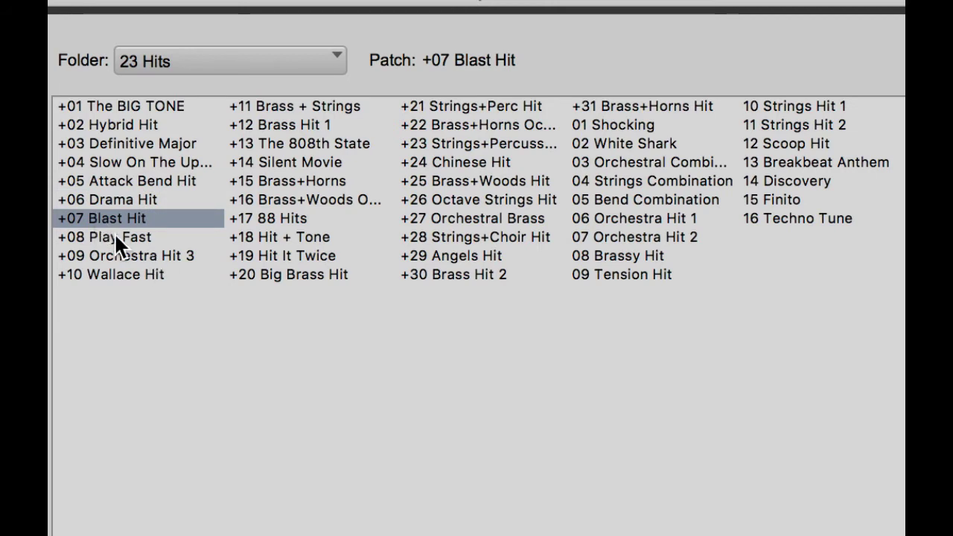
left_click(119, 237)
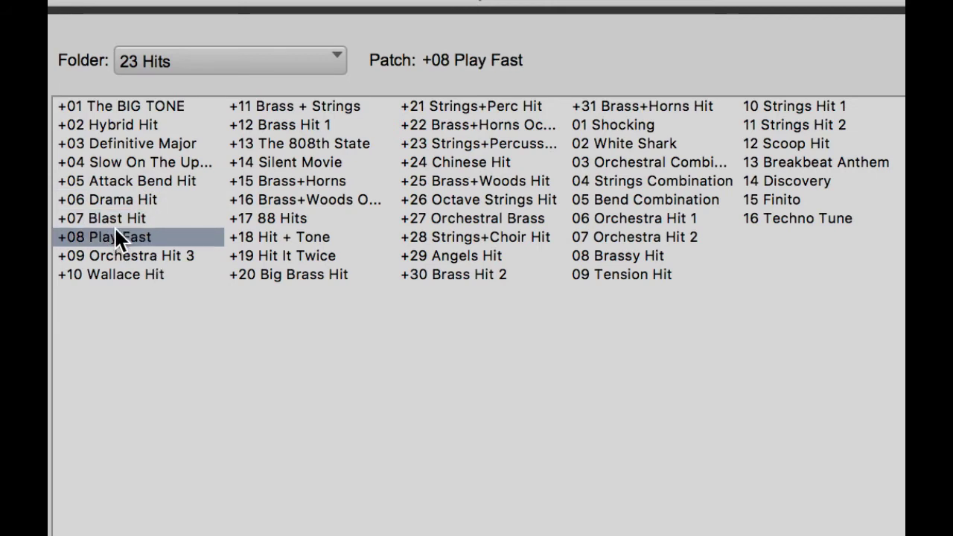
left_click(124, 256)
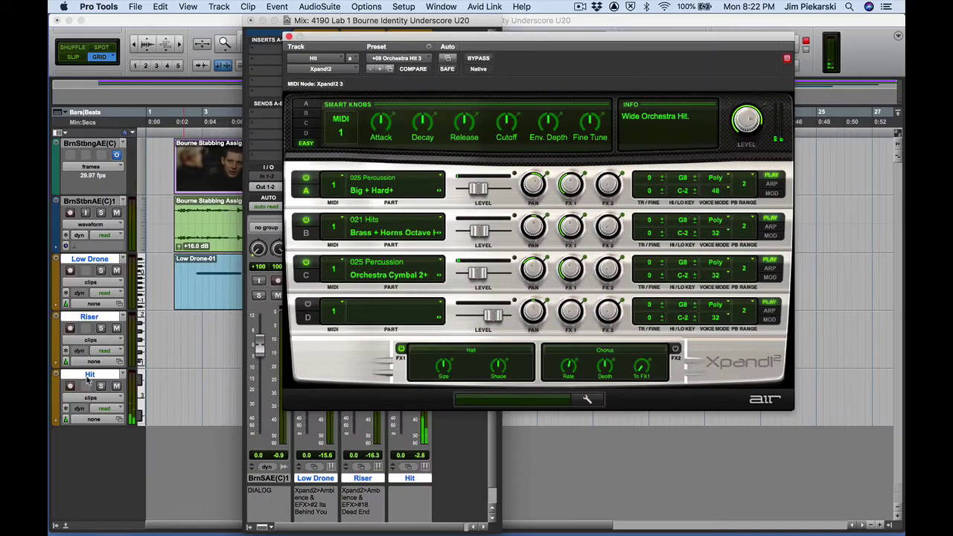
Paste the Xpand2 patch path into the Hit track's comment, changing EFX to Hits and 32 to 23.
double_click(89, 375)
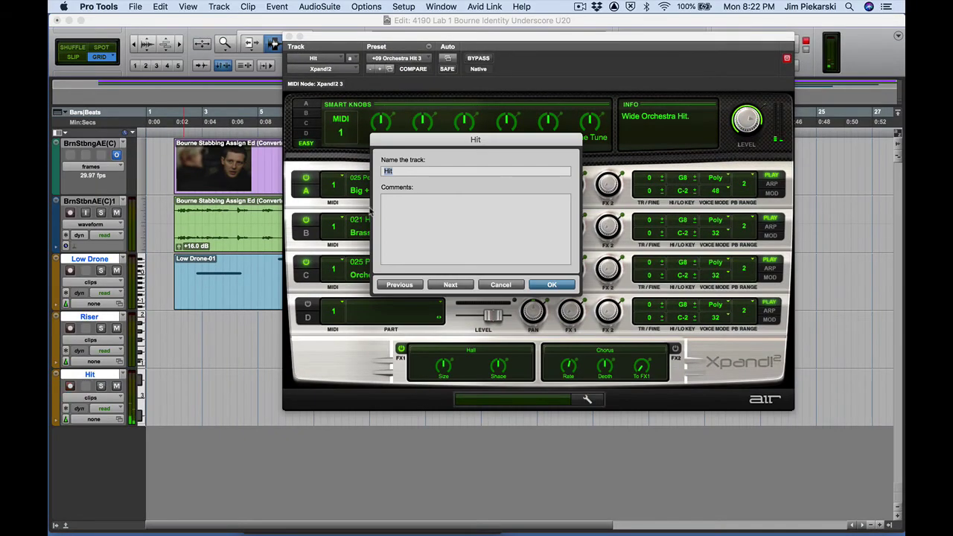
left_click(419, 201)
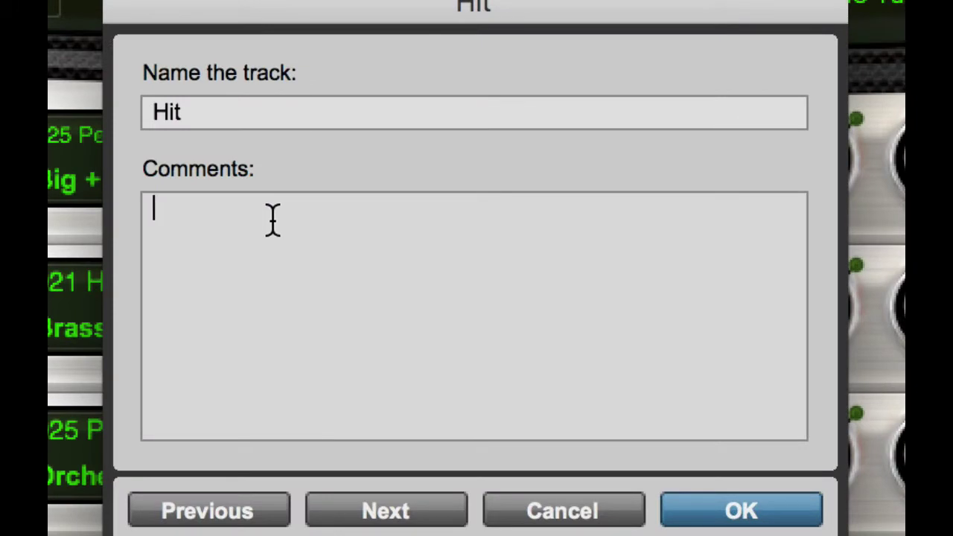
type("Xpand2>Ambience & EFX>32 Its Behind You")
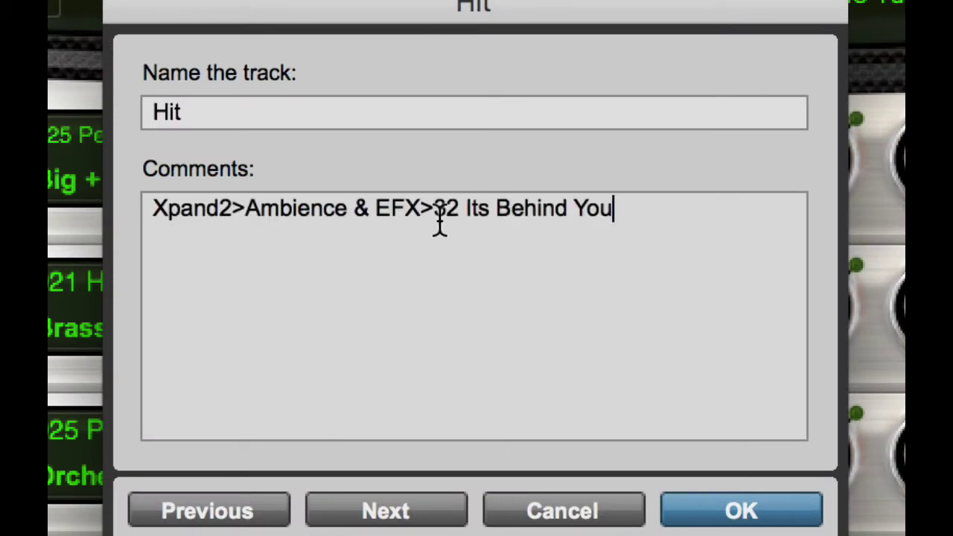
left_click_drag(372, 211, 417, 216)
type("Hits")
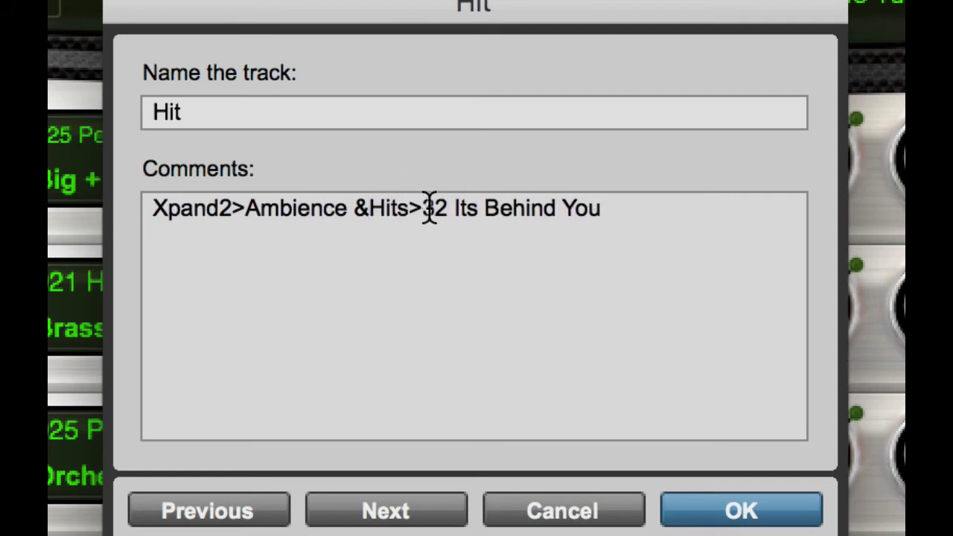
left_click_drag(427, 207, 446, 215)
type("23")
left_click(730, 515)
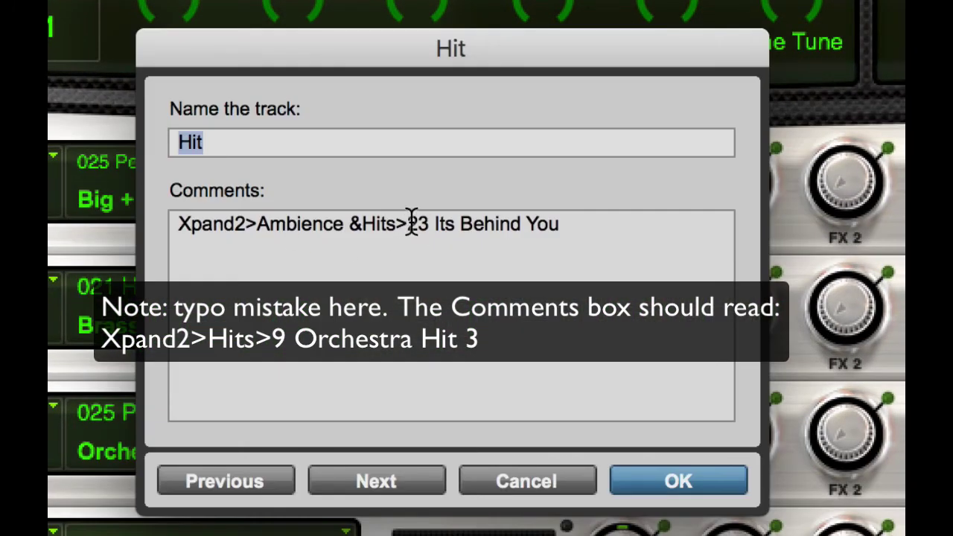
Correct the patch name in the Hit comment to '#09 Orchestra Hit 3'.
left_click_drag(407, 223, 628, 212)
type("#")
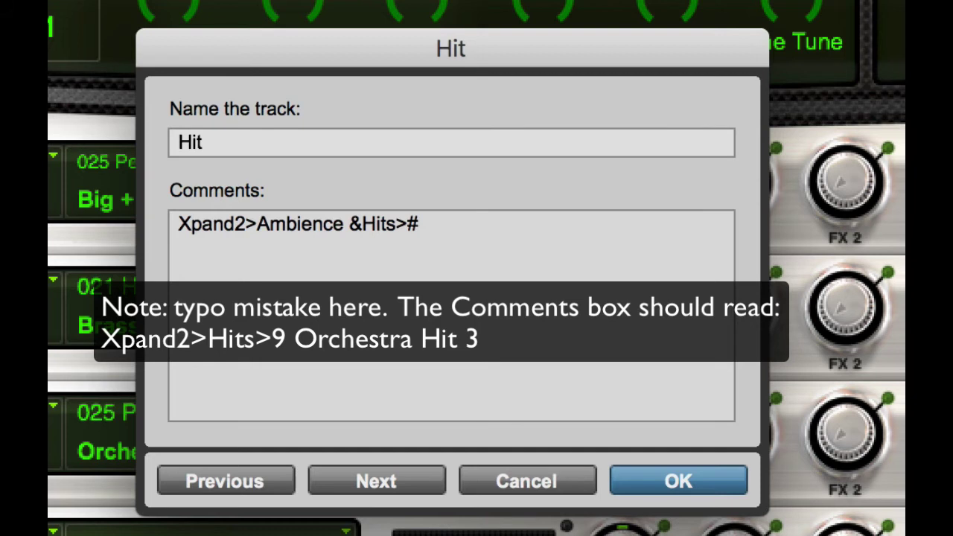
type("09 Orches")
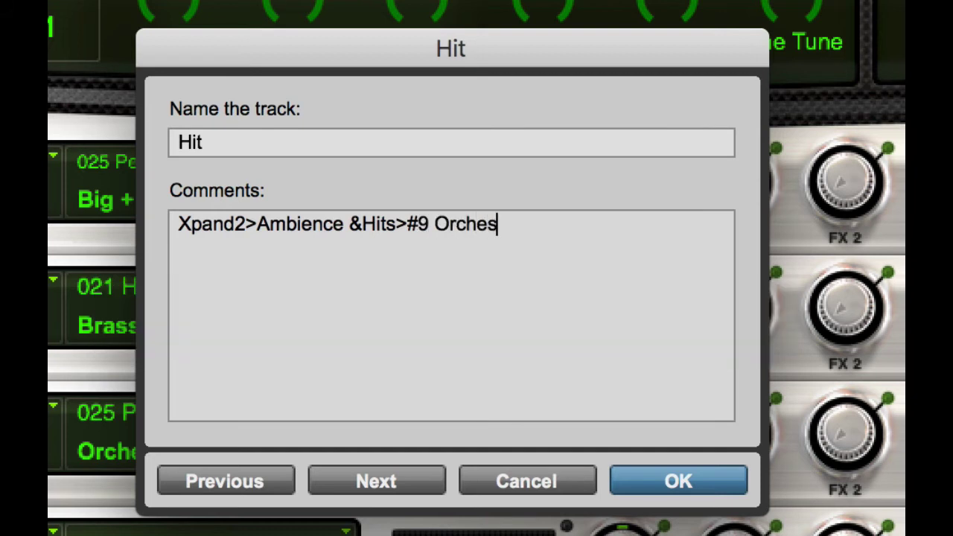
type("tra Hit")
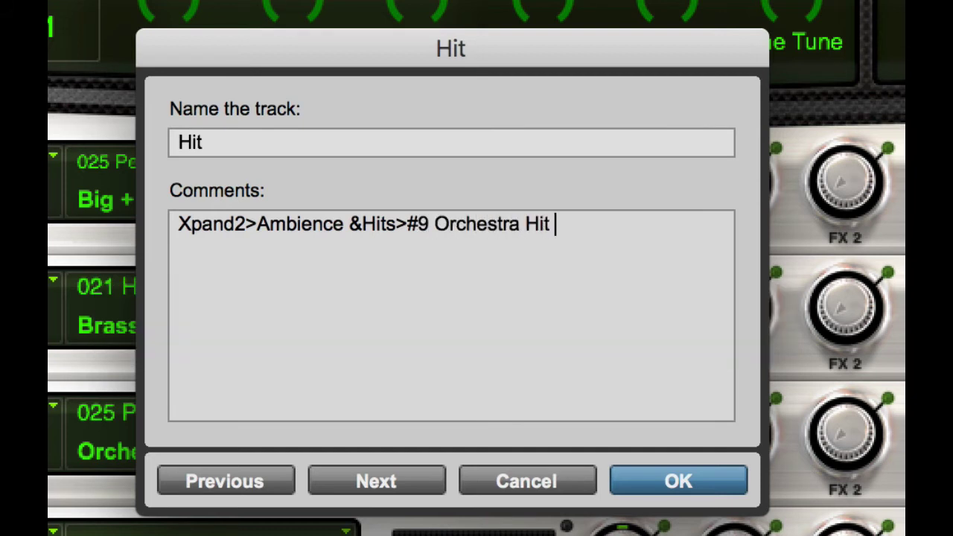
type(" 3")
key("Return")
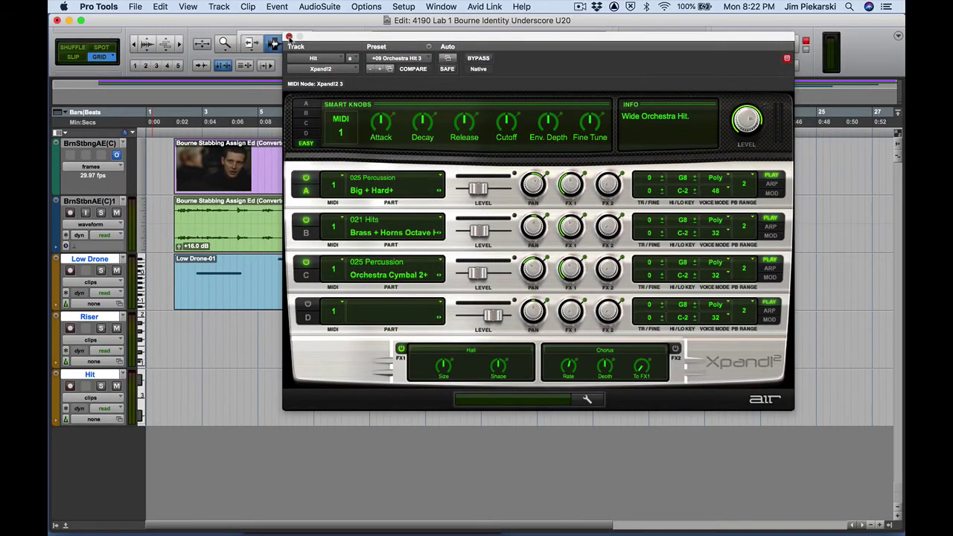
Close Xpand2, arm the Hit track and record short hit notes from bar 11 as Hit-01.
left_click(288, 38)
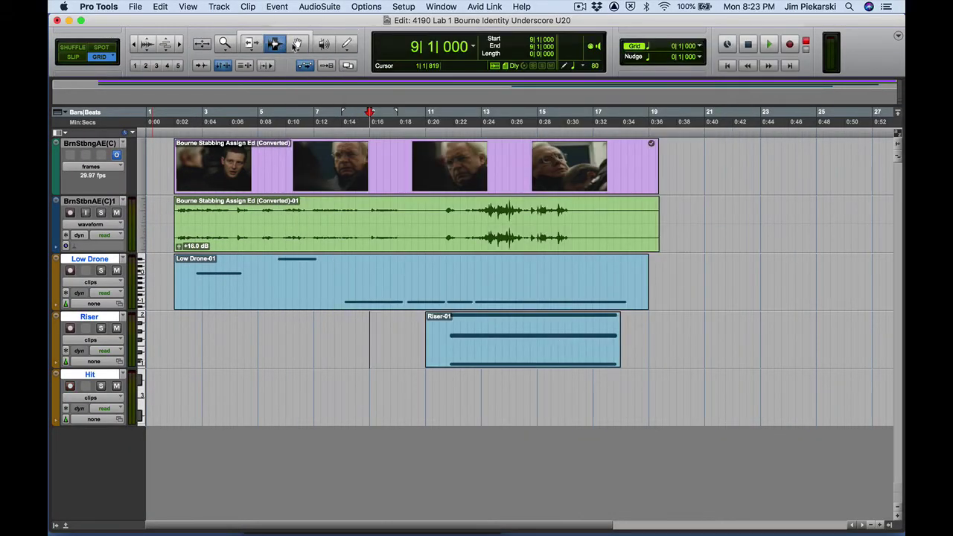
key("shift+r")
left_click(425, 393)
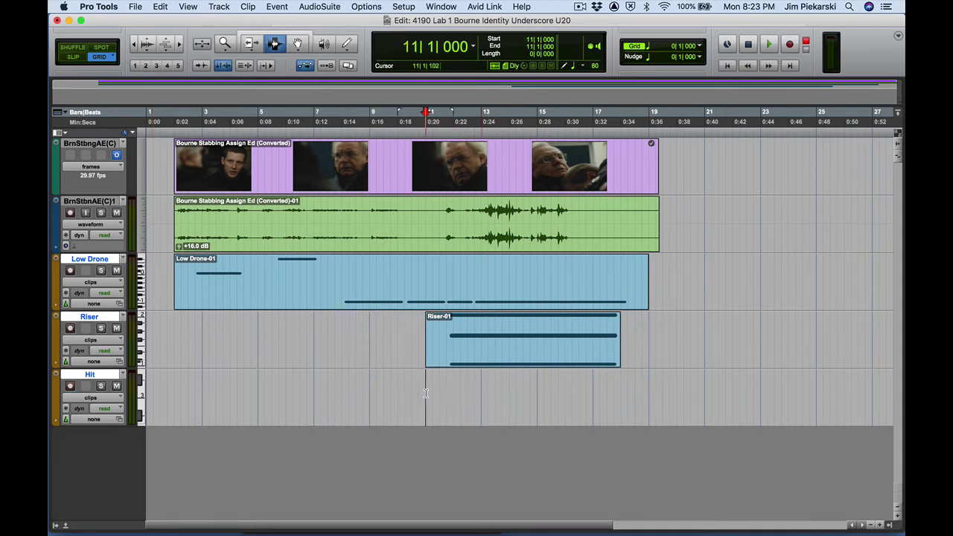
key("super+space")
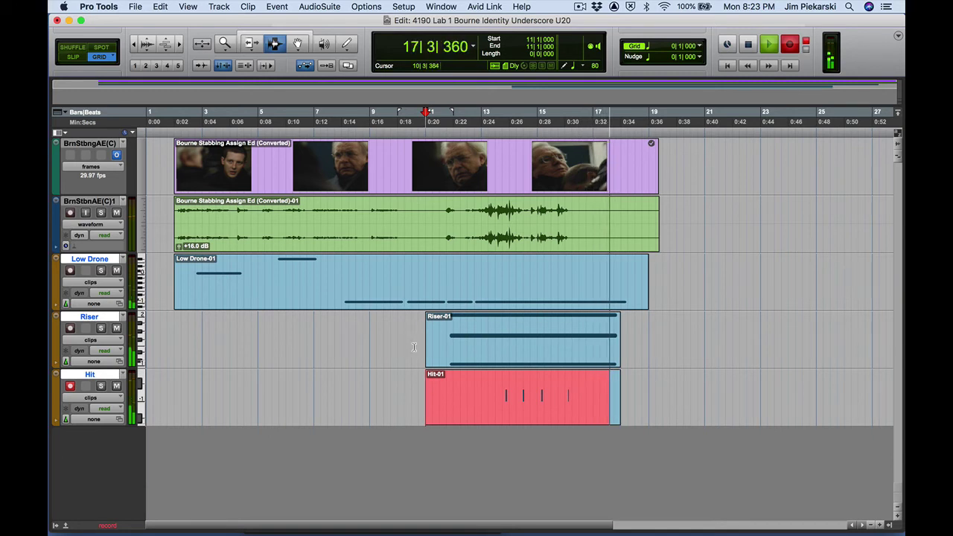
key("space")
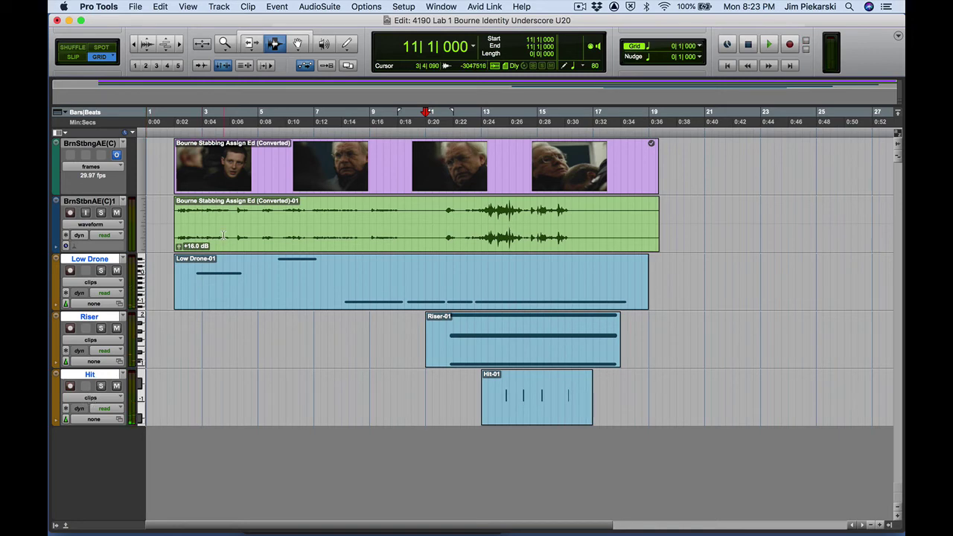
left_click(489, 7)
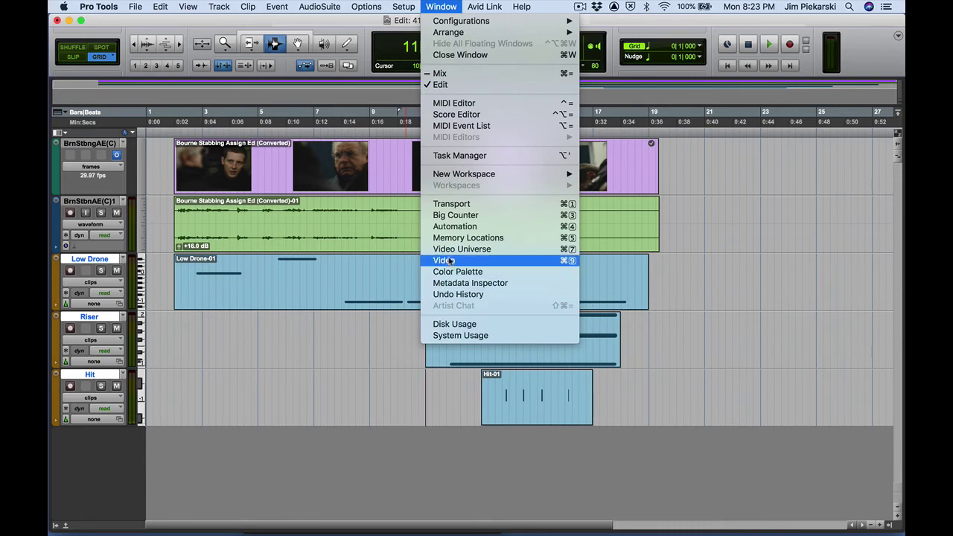
Show the Video window at the top left, zoom in, and set the Hit track to notes view.
left_click(450, 260)
left_click_drag(471, 110, 115, 14)
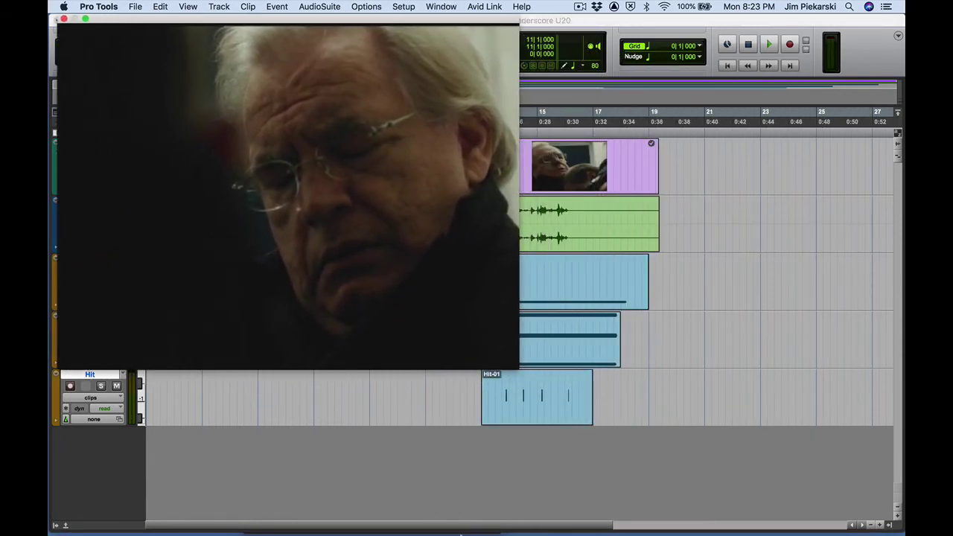
left_click(581, 526)
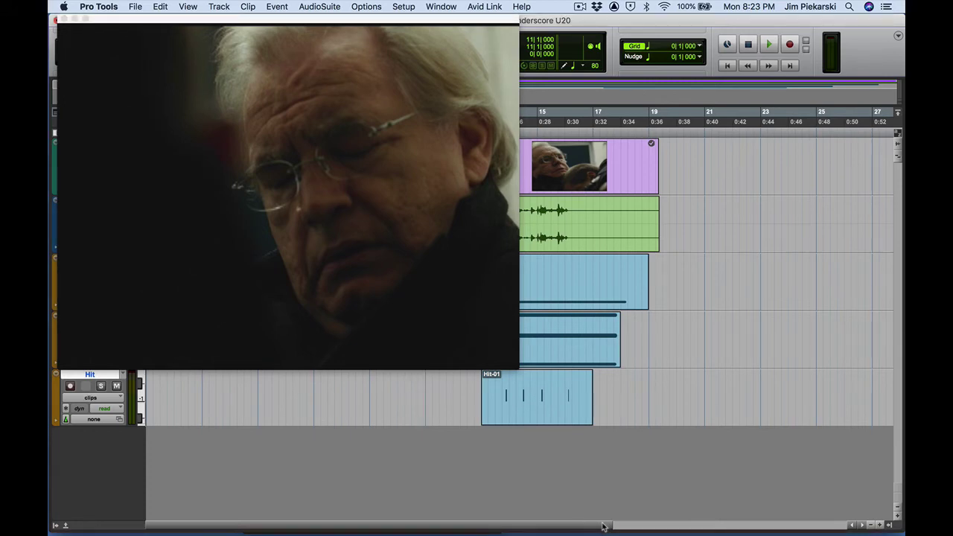
key("super+bracketright")
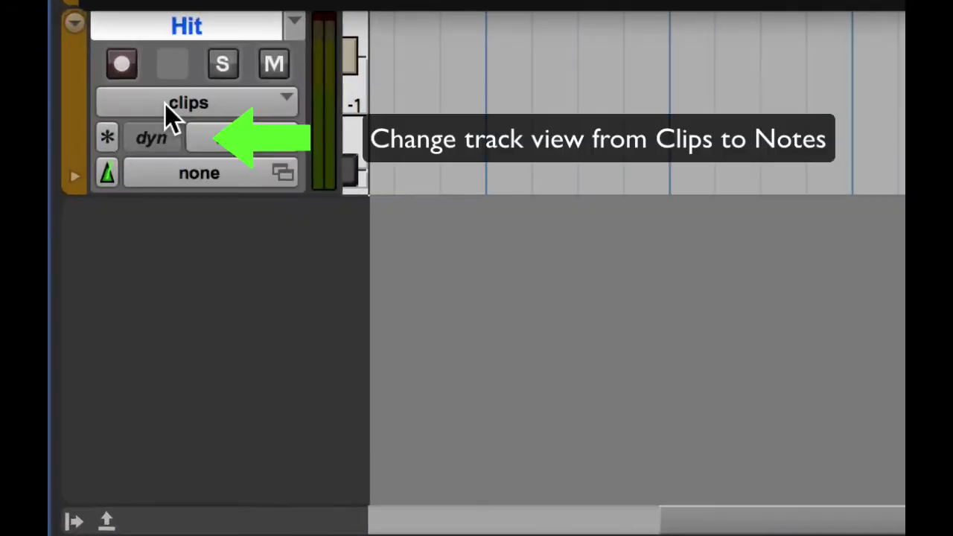
left_click(84, 397)
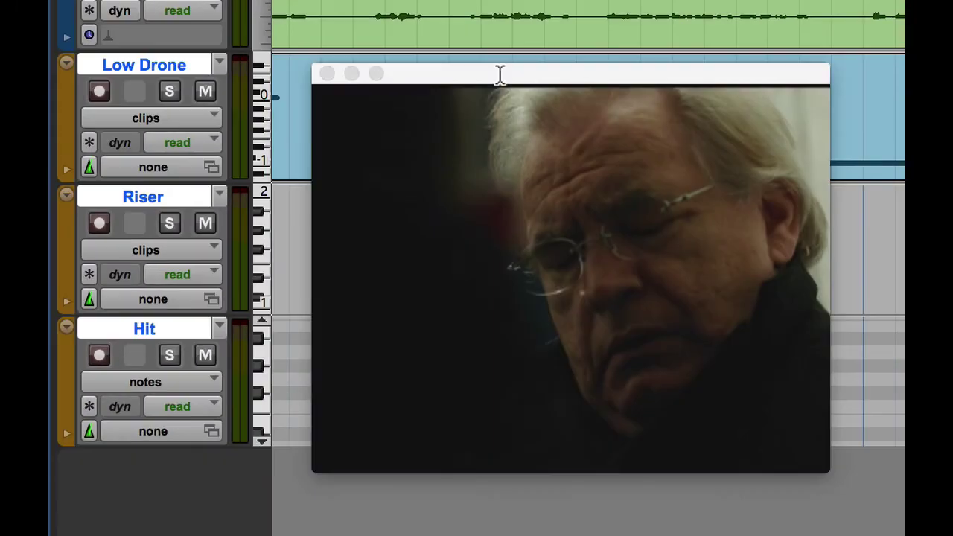
Move the movie window to the top left, set playback near the hits, and select the first Hit note.
key("super+9")
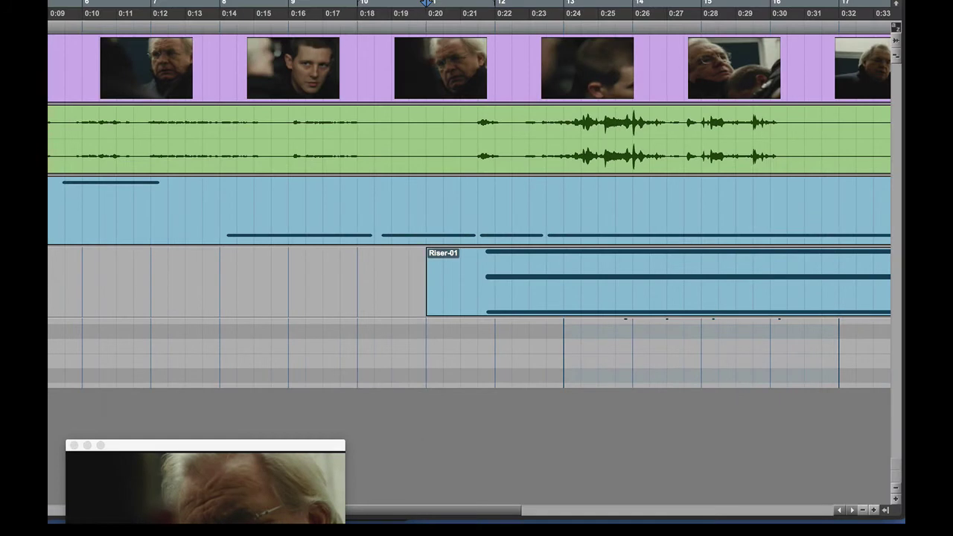
scroll(469, 354, "up", 3)
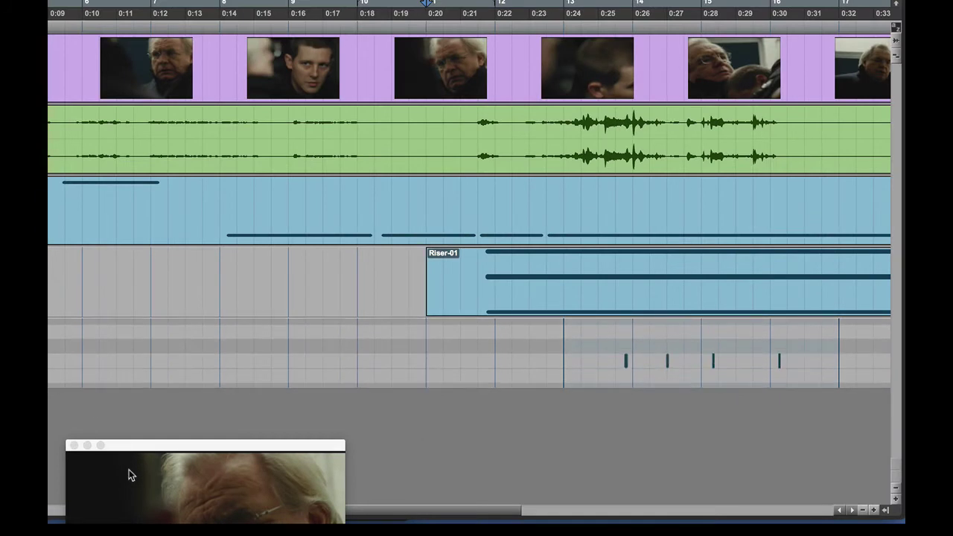
left_click_drag(159, 447, 52, 3)
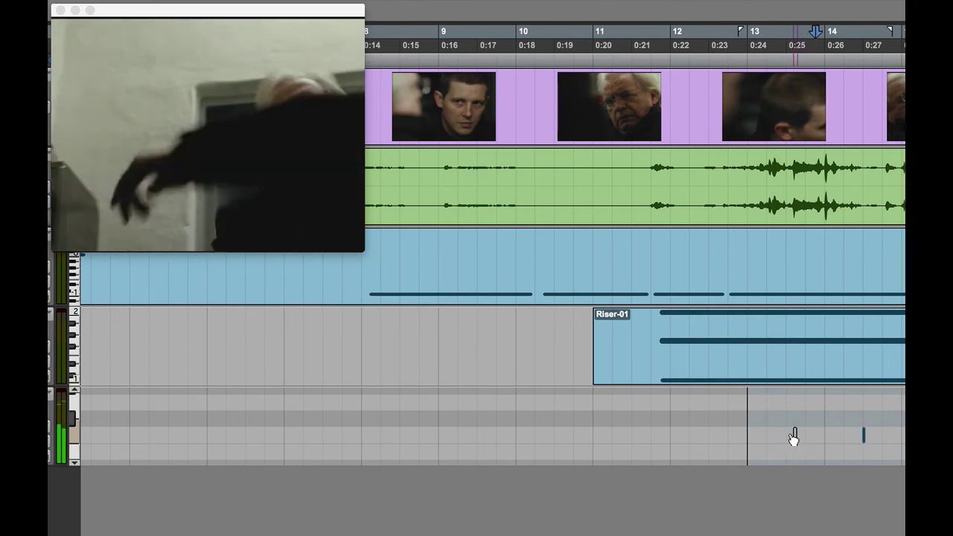
left_click(673, 434)
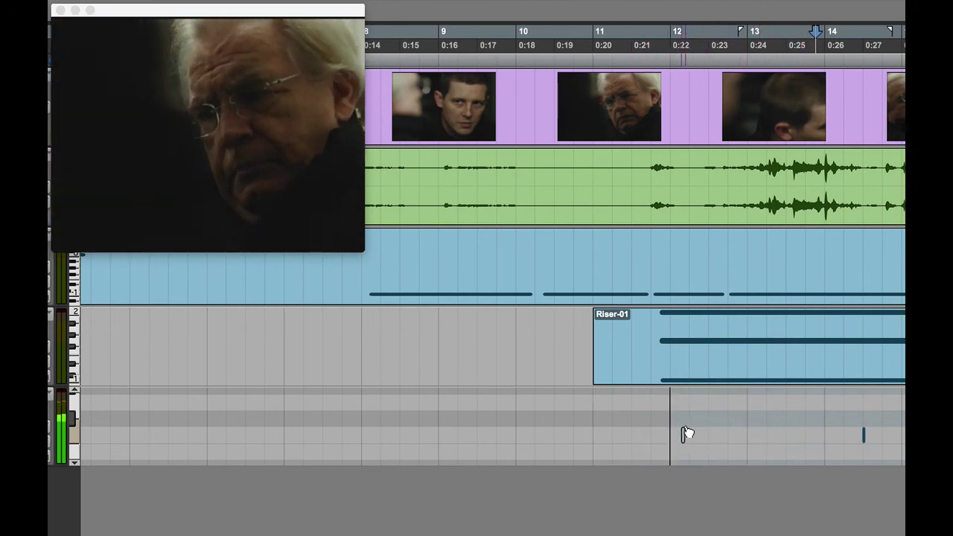
left_click(725, 434)
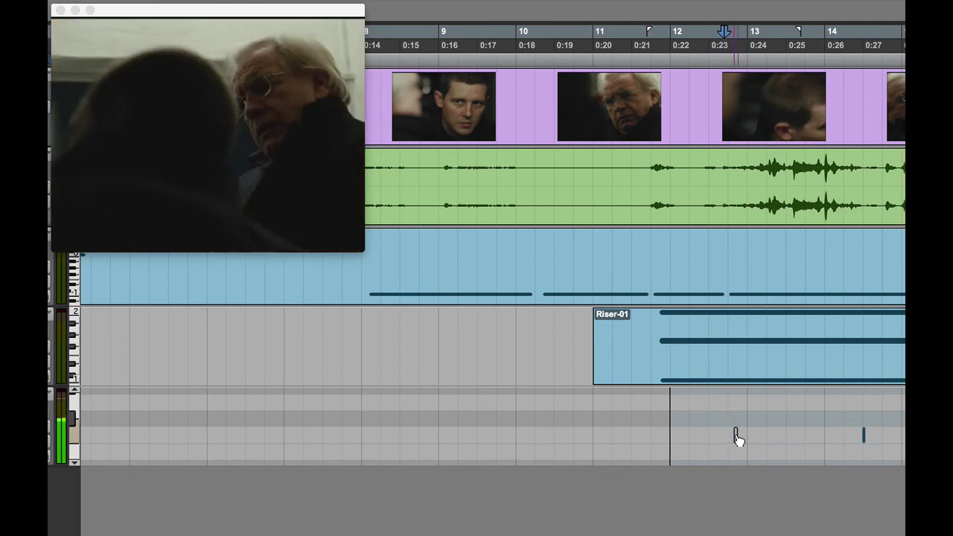
left_click(784, 436)
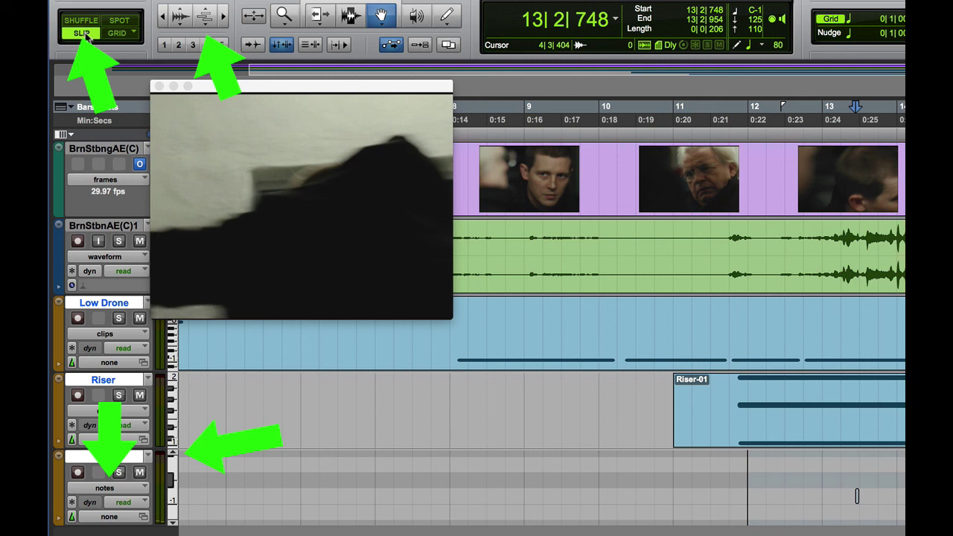
Keep the Hit track in notes view, scroll its pitch range to reveal the notes, and shrink the movie window.
left_click(105, 488)
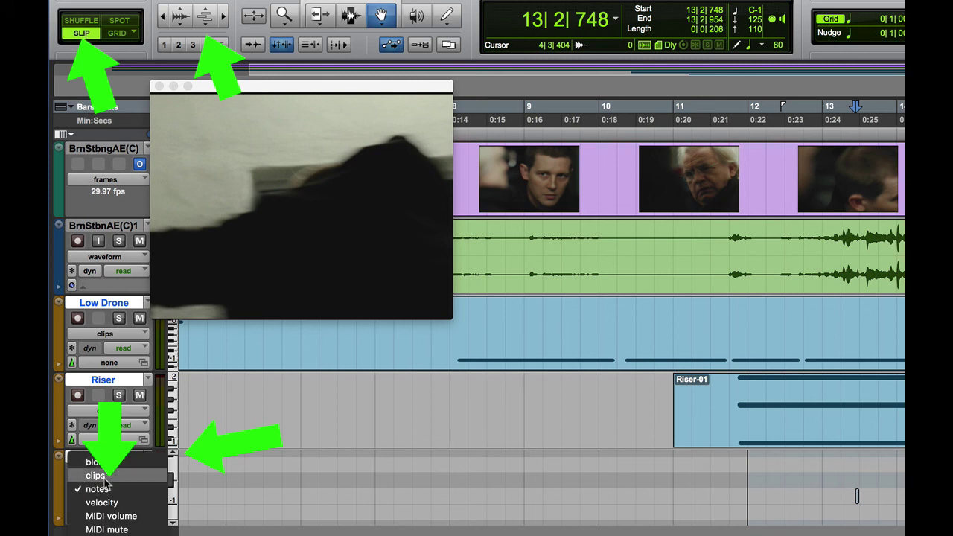
left_click(105, 491)
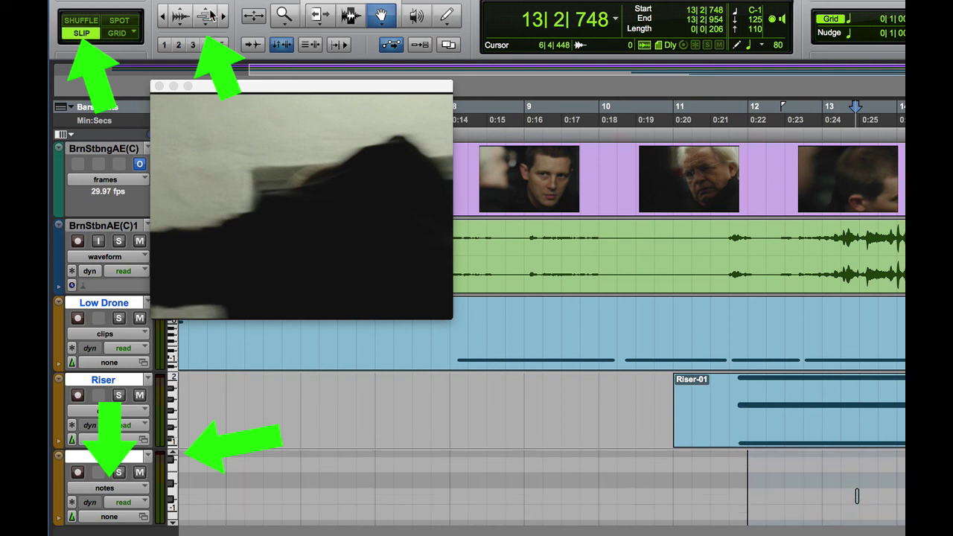
left_click(172, 454)
left_click(173, 453)
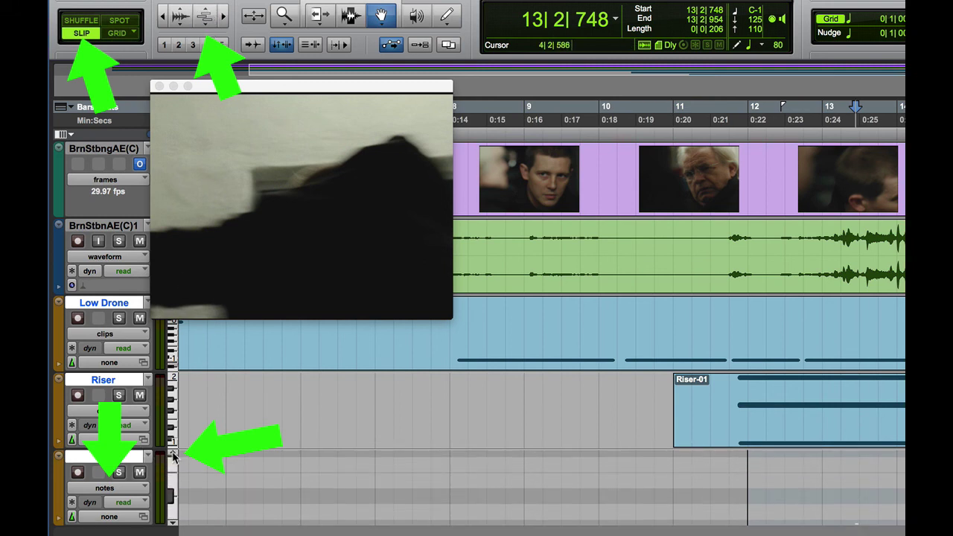
left_click(173, 526)
left_click(174, 525)
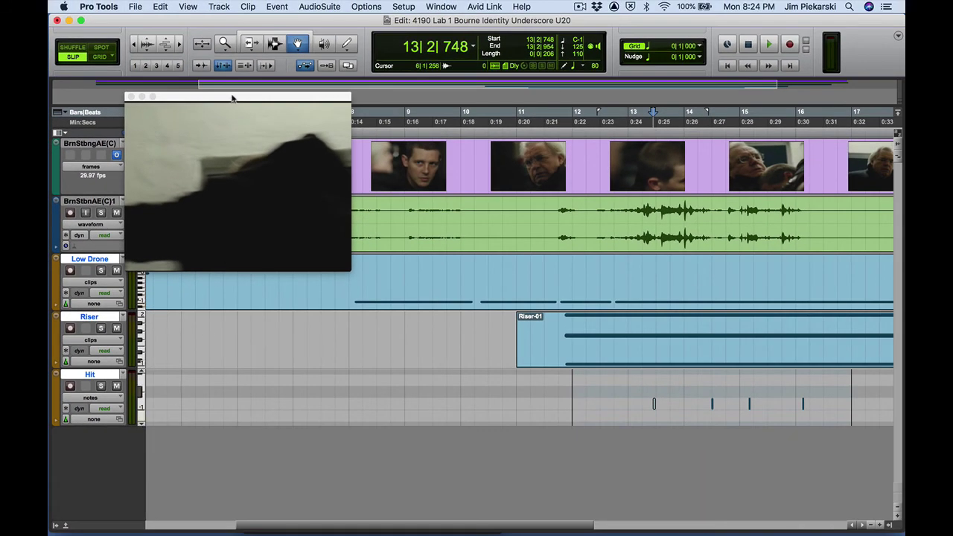
left_click_drag(225, 93, 296, 102)
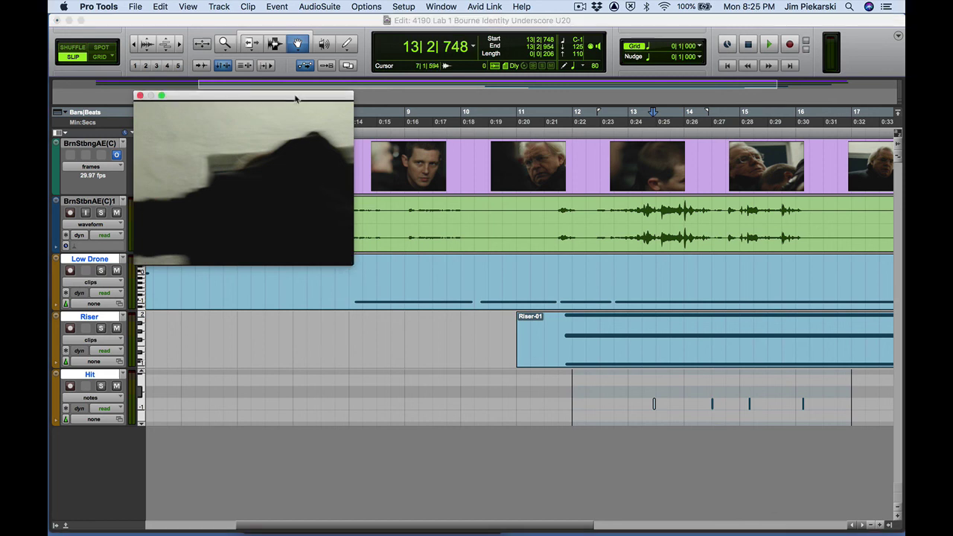
left_click_drag(294, 95, 307, 102)
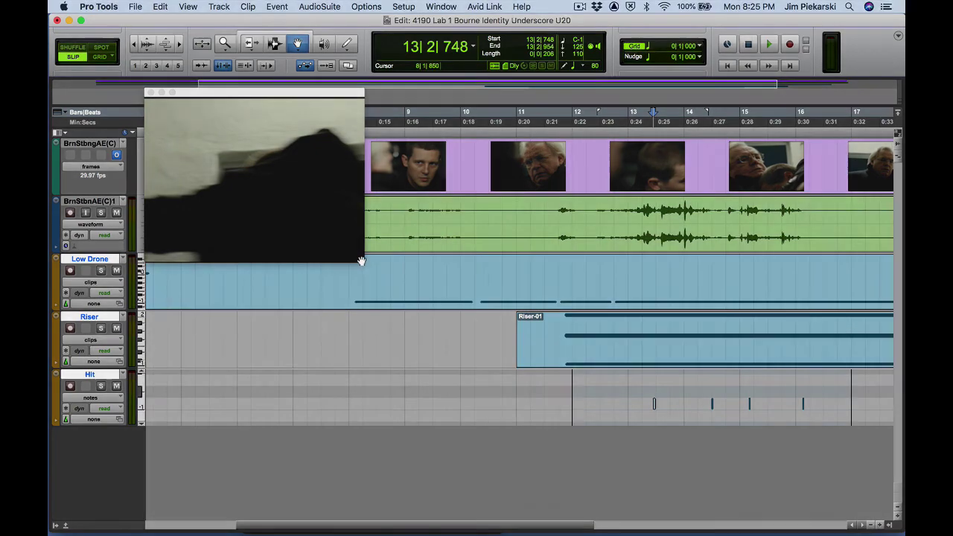